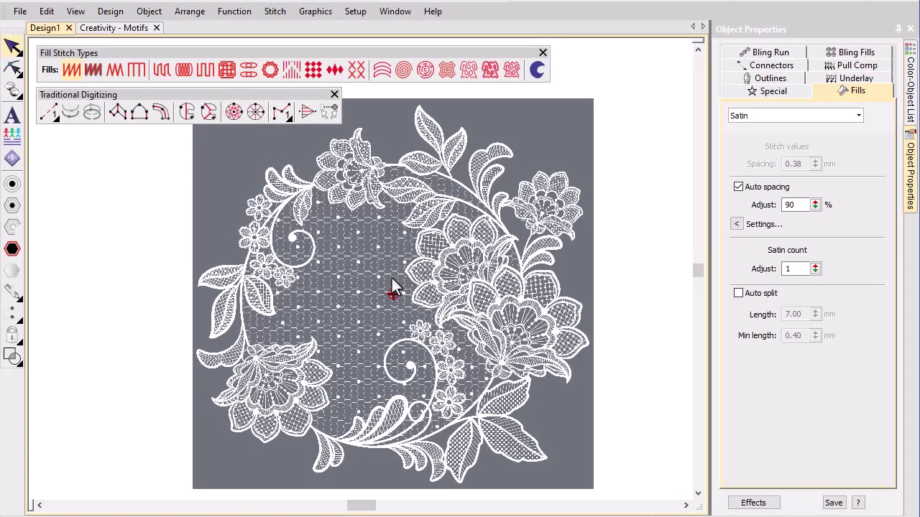
# - Digitize the mesh area of the large right-hand flower's top petal as a Complex Fill object with Motif Fill
pyautogui.press('b')
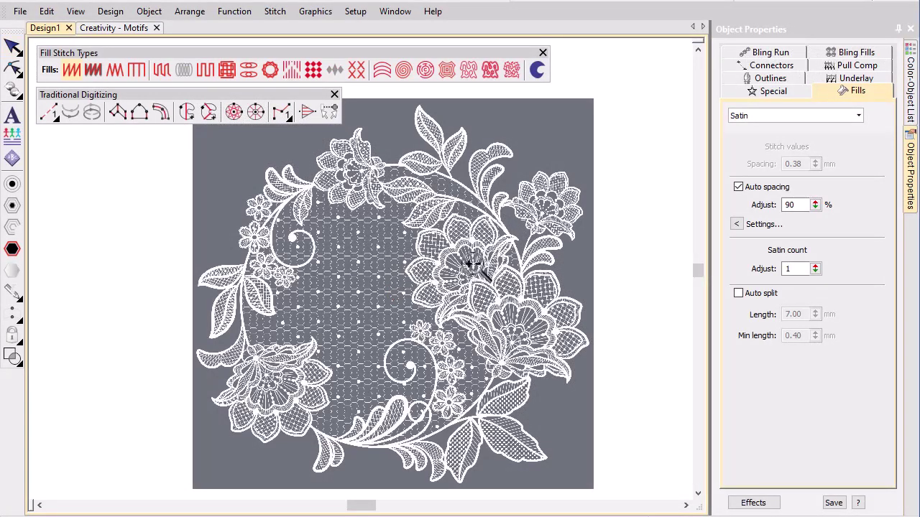
pyautogui.moveTo(460, 251)
pyautogui.mouseDown()
pyautogui.moveTo(595, 370)
pyautogui.moveTo(607, 395)
pyautogui.moveTo(601, 388)
pyautogui.mouseUp()
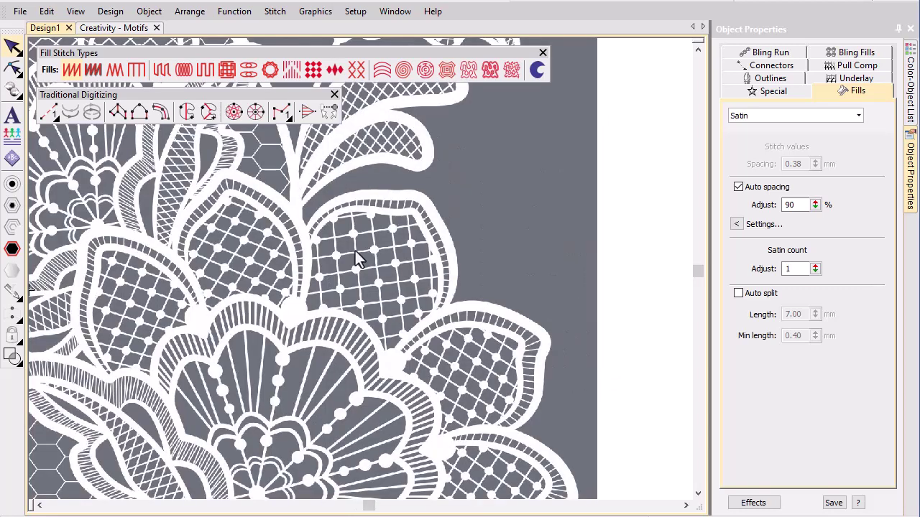
pyautogui.click(319, 77)
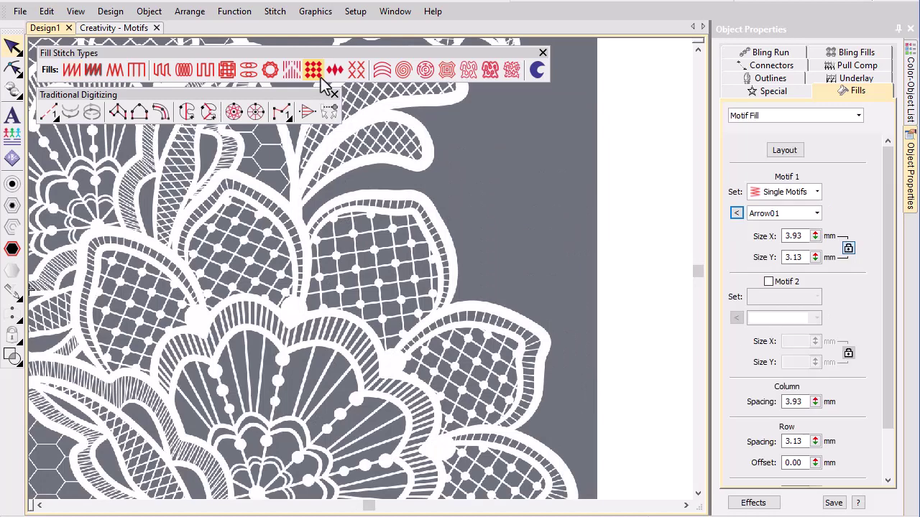
pyautogui.click(190, 117)
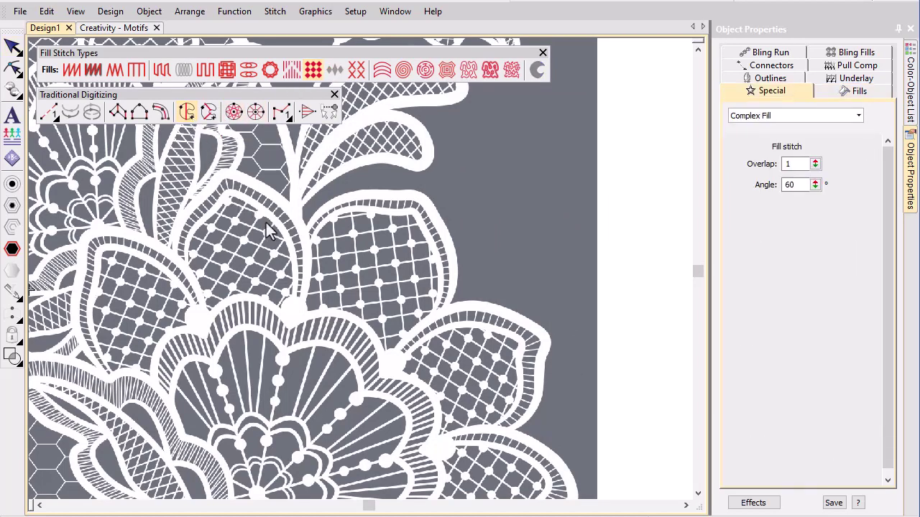
pyautogui.rightClick(331, 214)
pyautogui.rightClick(378, 211)
pyautogui.click(413, 209)
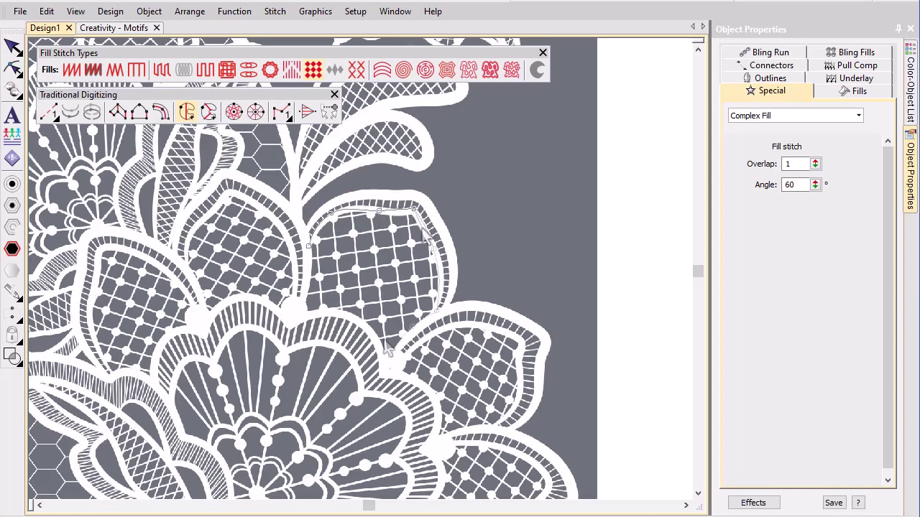
pyautogui.click(390, 355)
pyautogui.click(352, 317)
pyautogui.click(303, 314)
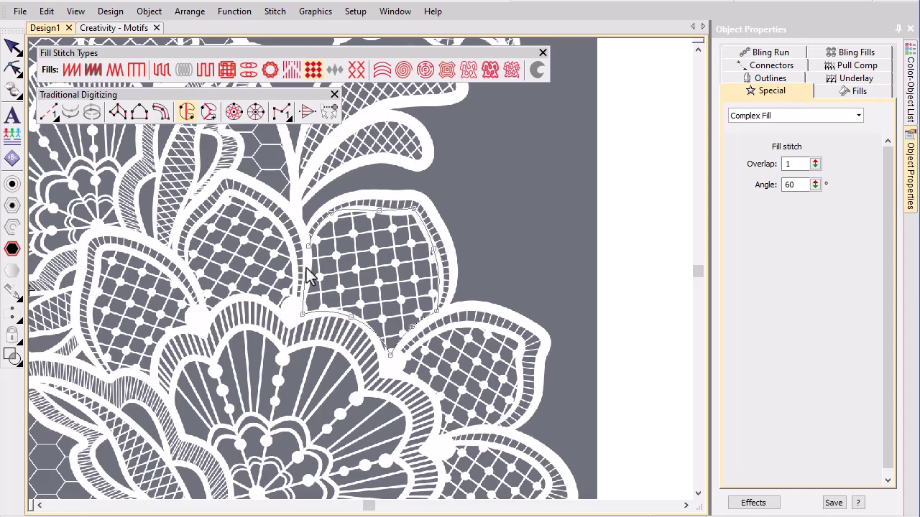
pyautogui.press('Return')
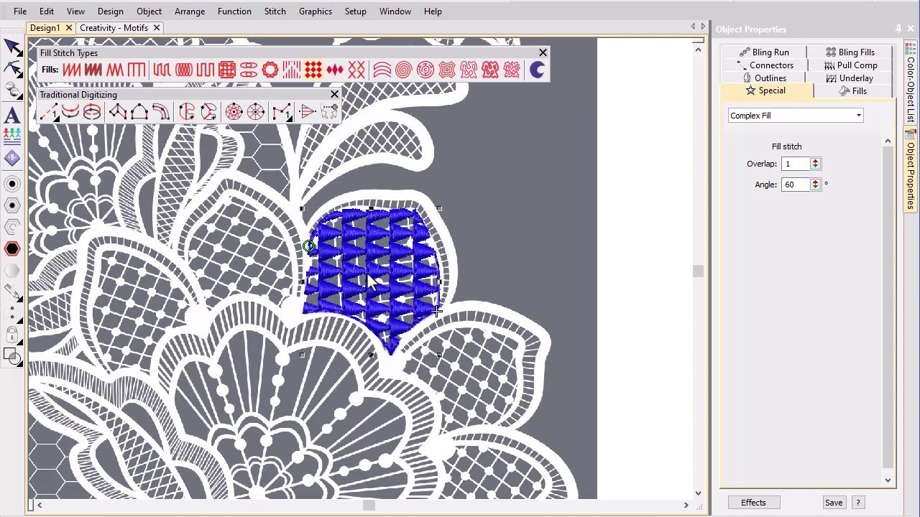
# - Change the petal's fill to motif 302 from the Cross set, rotated 45°
pyautogui.click(866, 94)
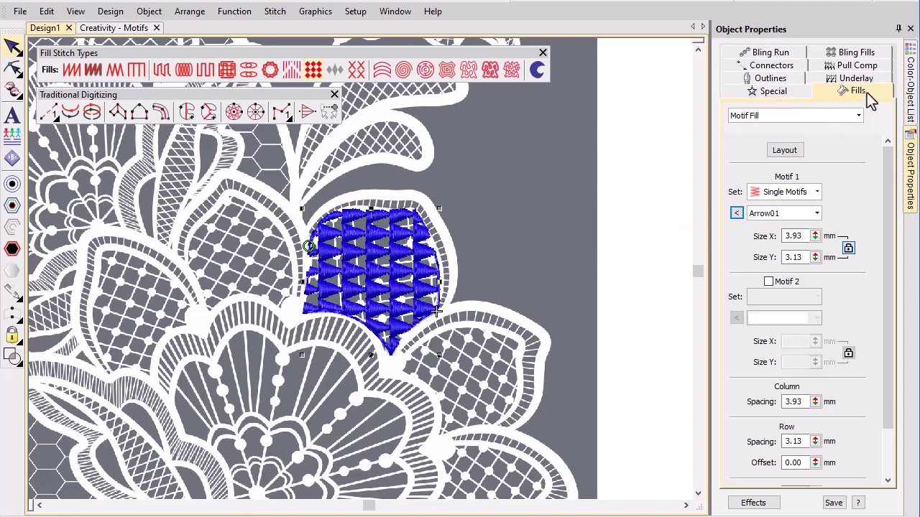
pyautogui.click(764, 191)
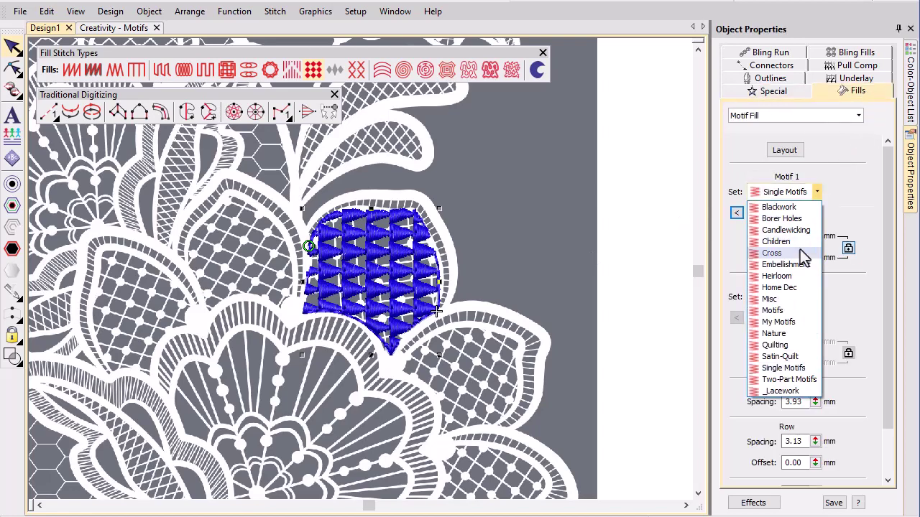
pyautogui.click(791, 259)
pyautogui.click(735, 212)
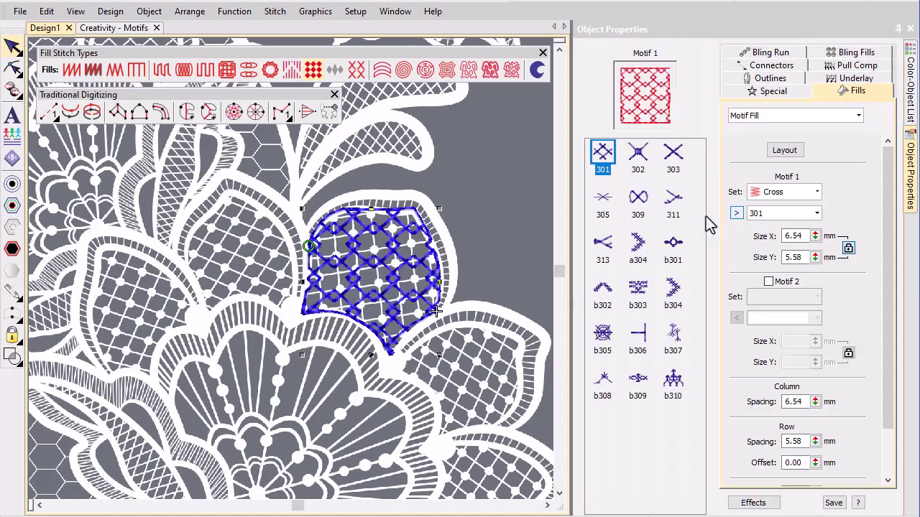
pyautogui.click(640, 156)
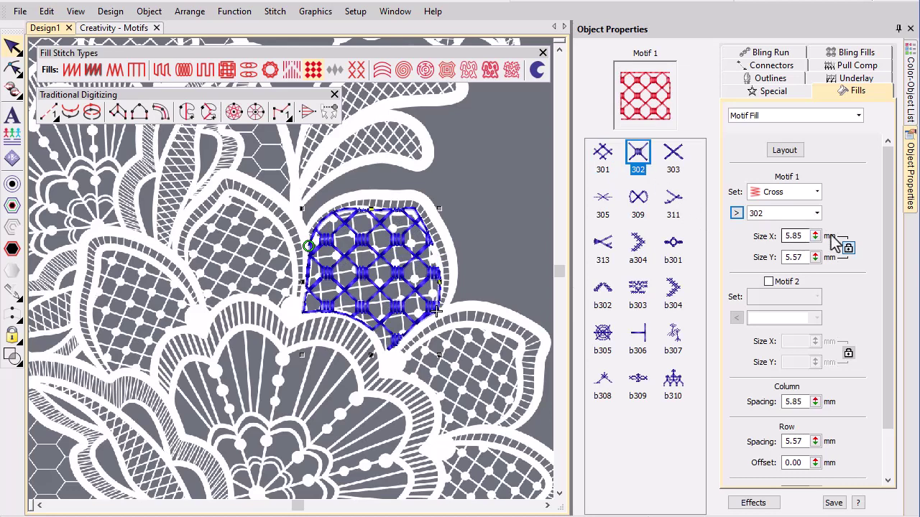
pyautogui.scroll(-2, 852, 366)
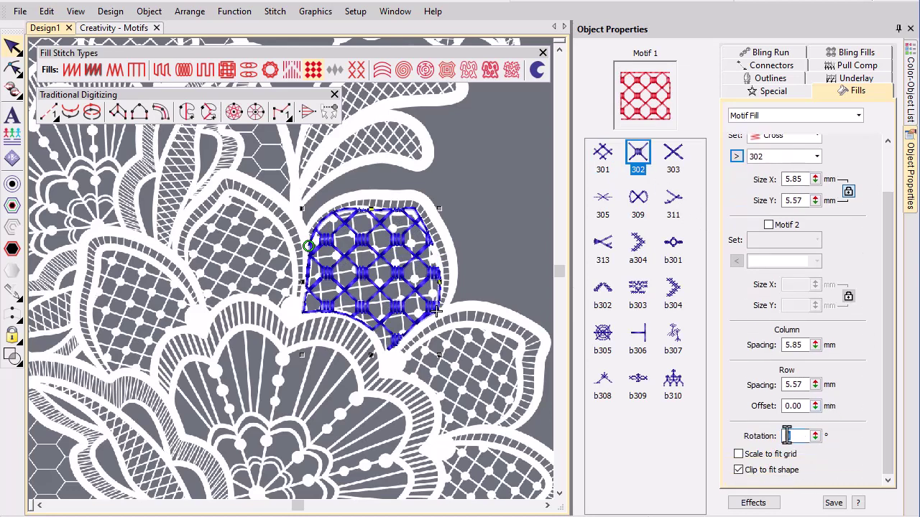
pyautogui.press('Return')
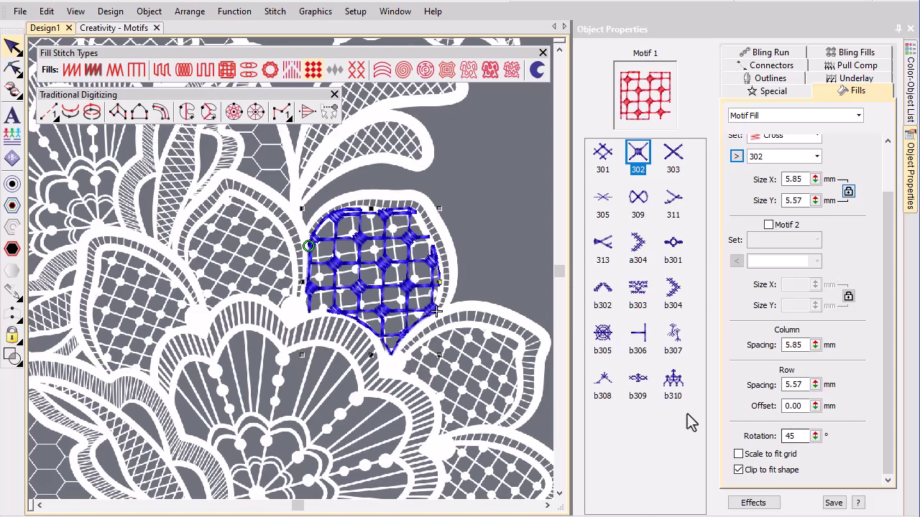
# - Make the petal's properties current and start another Complex Fill object for the neighbouring petals
pyautogui.click(156, 13)
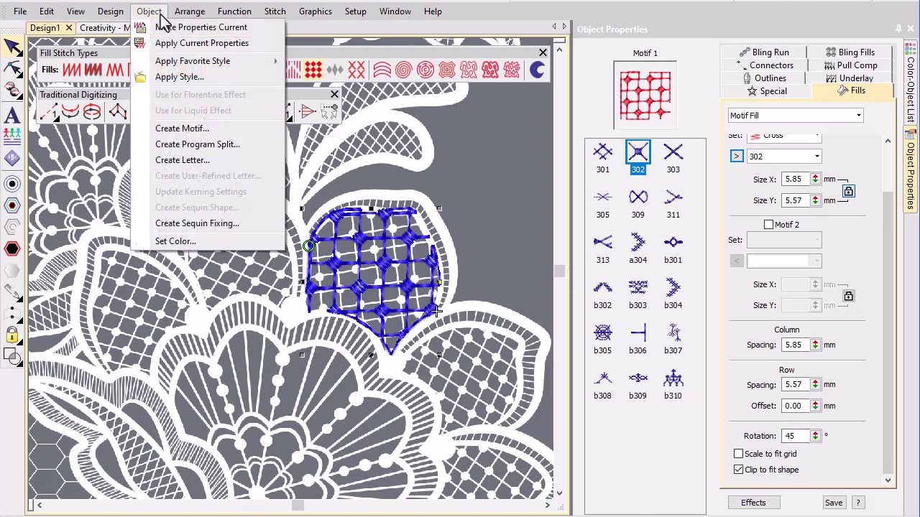
pyautogui.click(164, 28)
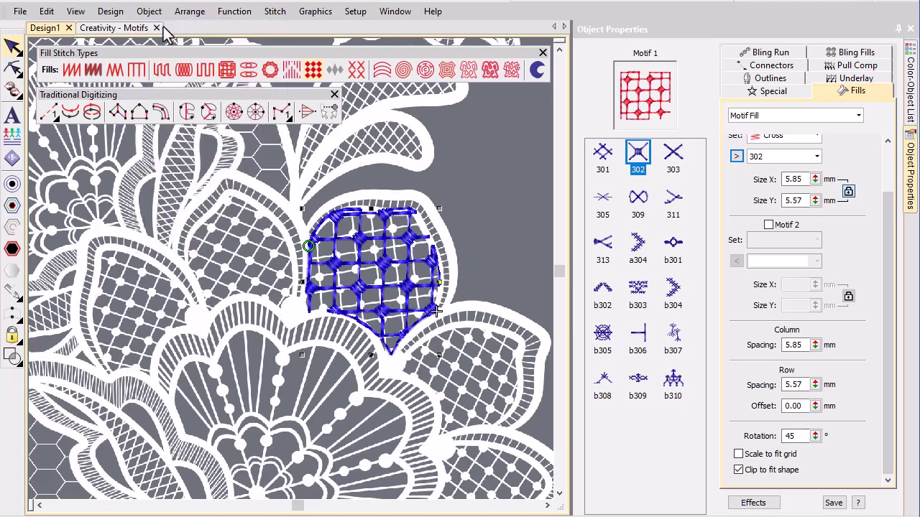
pyautogui.click(186, 113)
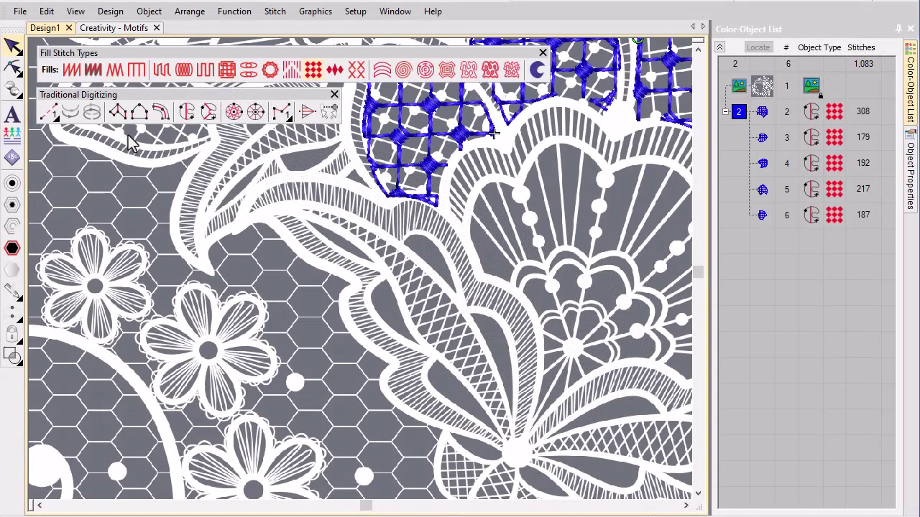
# - Digitize the curved, scalloped band between the mesh petals and the flower's base as a column with Motif Column fill
pyautogui.click(122, 119)
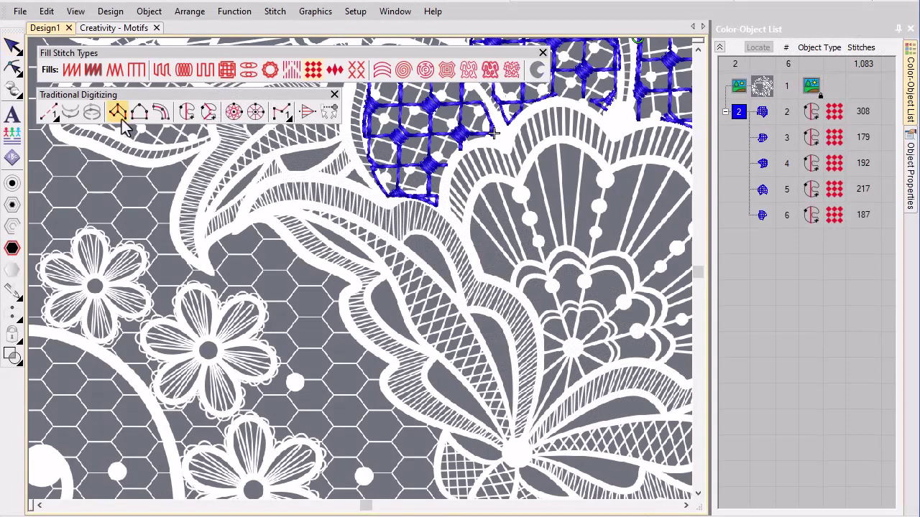
pyautogui.click(334, 73)
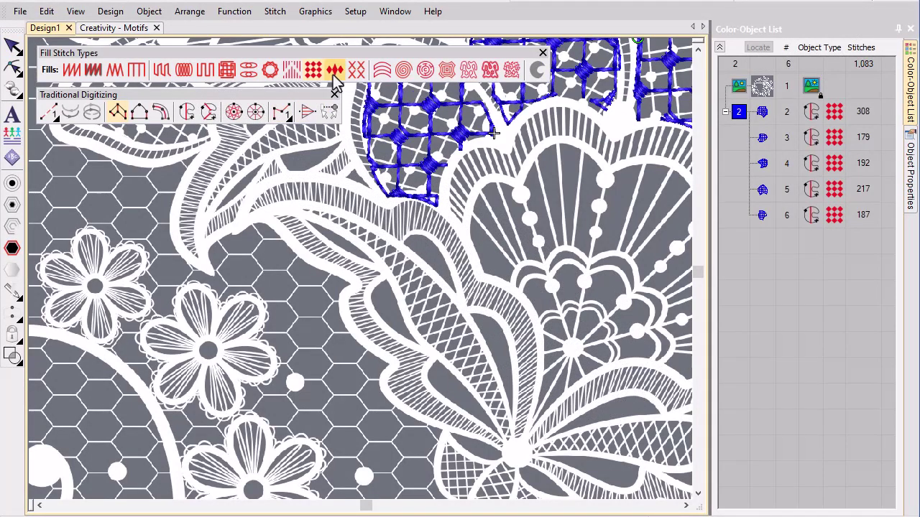
pyautogui.click(253, 194)
pyautogui.click(259, 212)
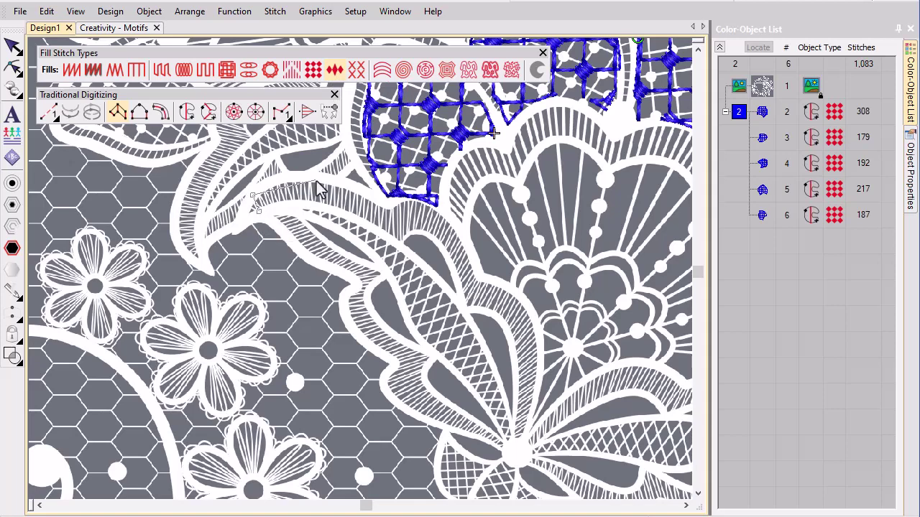
pyautogui.click(328, 182)
pyautogui.click(319, 206)
pyautogui.click(392, 208)
pyautogui.click(392, 241)
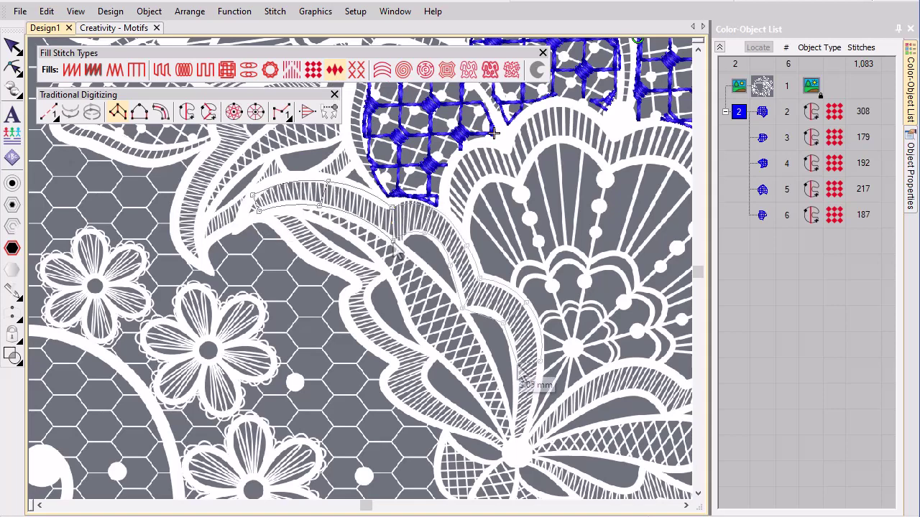
pyautogui.click(533, 413)
pyautogui.click(518, 412)
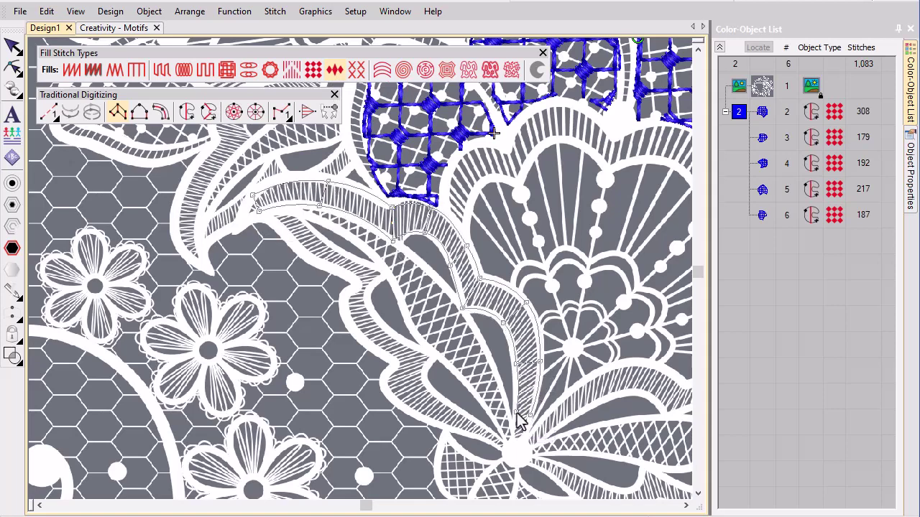
pyautogui.press('Return')
pyautogui.press('Escape')
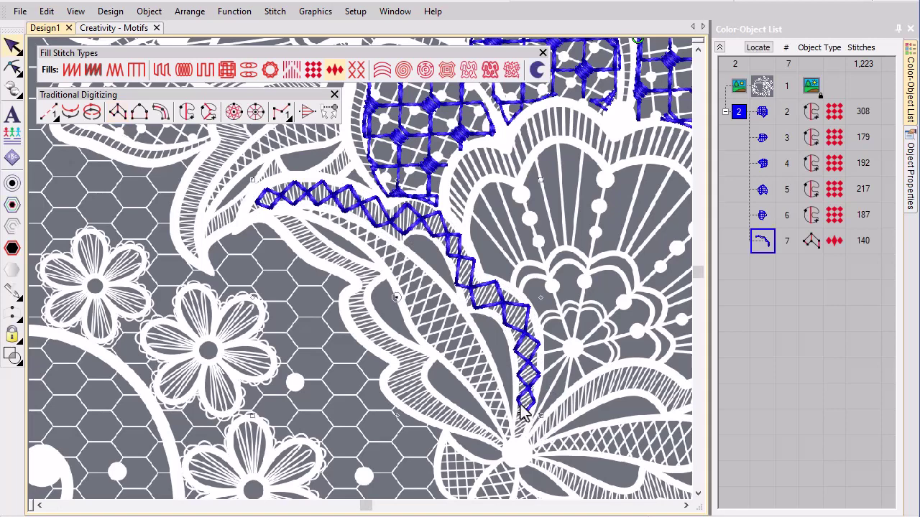
# - Change the scalloped column's motif to Cross01 from the Single Motifs set
pyautogui.click(910, 201)
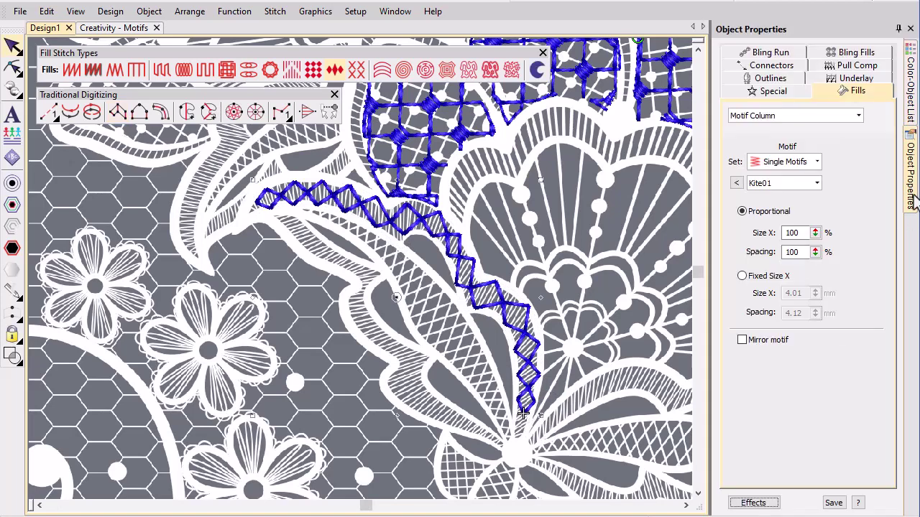
pyautogui.click(736, 183)
pyautogui.moveTo(701, 262); pyautogui.dragTo(701, 231)
pyautogui.click(679, 267)
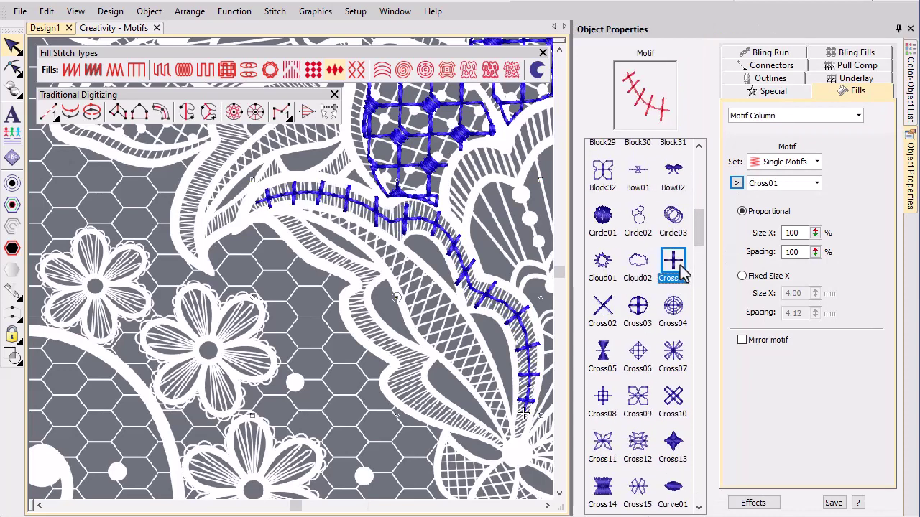
# - Switch the column's motifs to Fixed Size X and set their spacing to 1.5 mm
pyautogui.click(741, 276)
pyautogui.moveTo(806, 313); pyautogui.dragTo(768, 313)
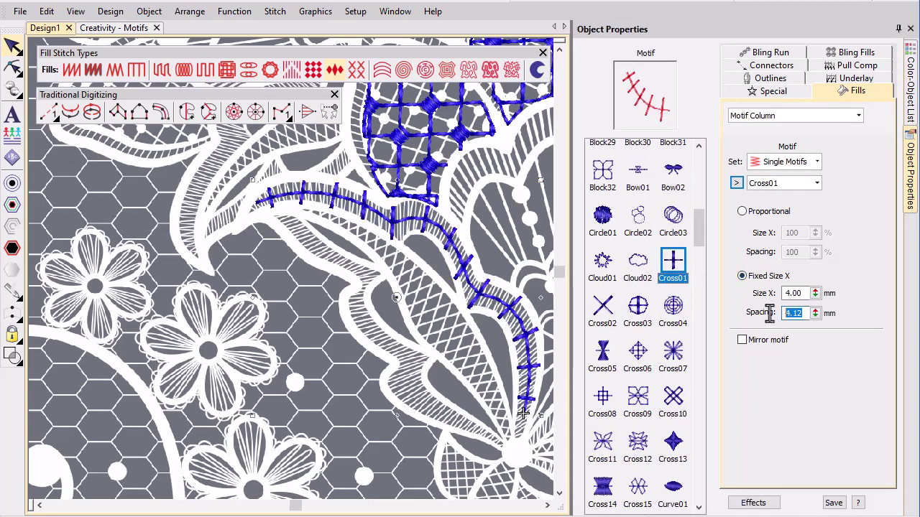
pyautogui.write('1.5')
pyautogui.press('Return')
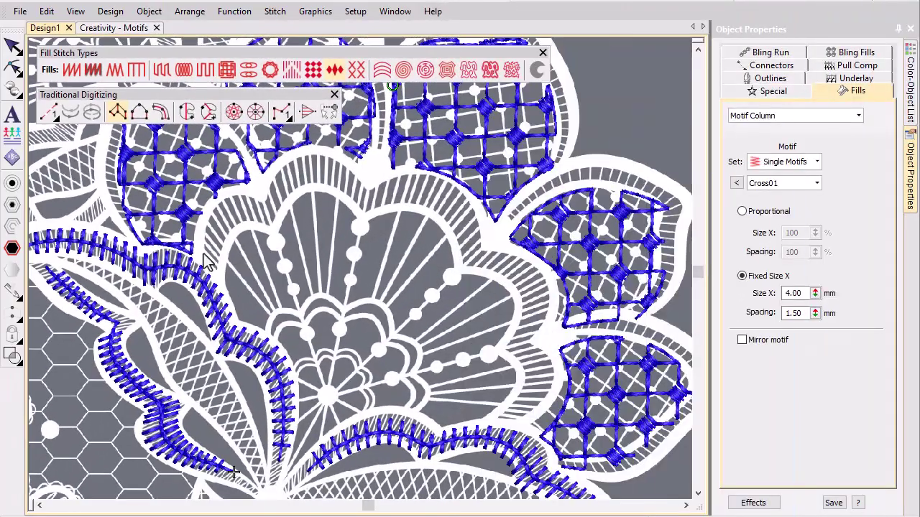
# - Digitize the scalloped border around the flower's centre as a Motif Column, following its inner and outer edges to the lower end
pyautogui.click(204, 252)
pyautogui.click(218, 267)
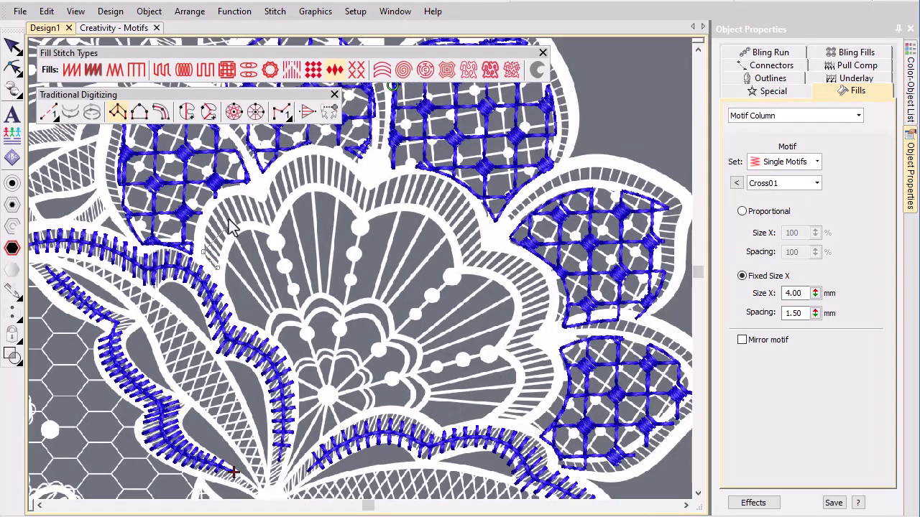
pyautogui.click(222, 197)
pyautogui.click(239, 227)
pyautogui.click(264, 200)
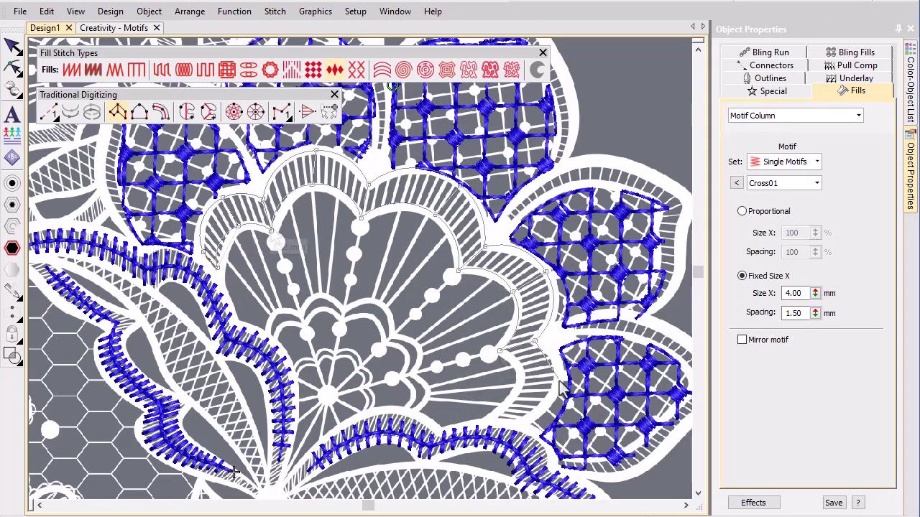
pyautogui.click(559, 380)
pyautogui.click(519, 381)
pyautogui.click(536, 429)
pyautogui.click(496, 419)
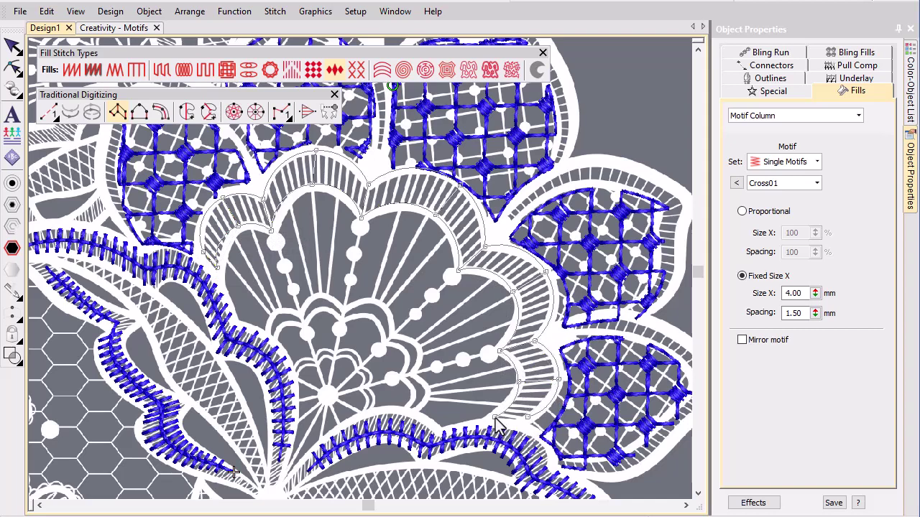
pyautogui.press('Return')
pyautogui.press('space')
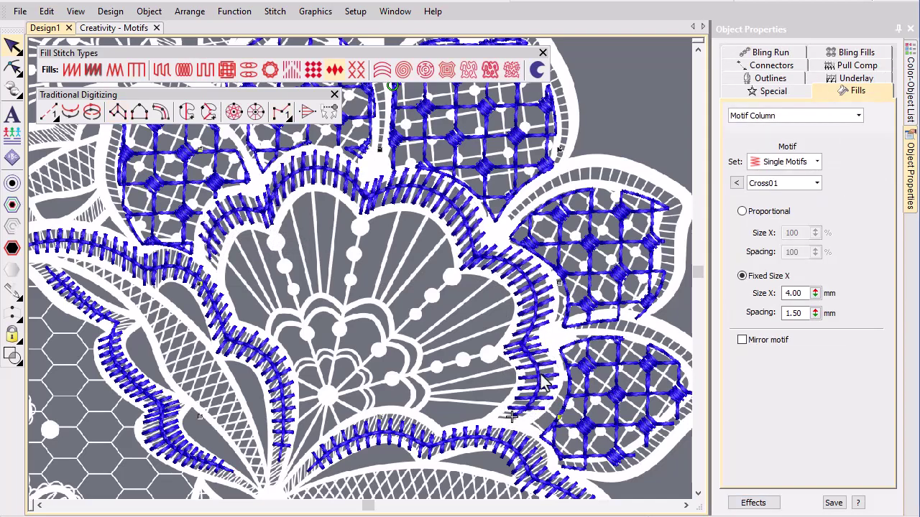
# - Set the centre border's motifs to Proportional with Size X 90% and Spacing 30%, and check the stitches with the artwork temporarily hidden
pyautogui.click(742, 211)
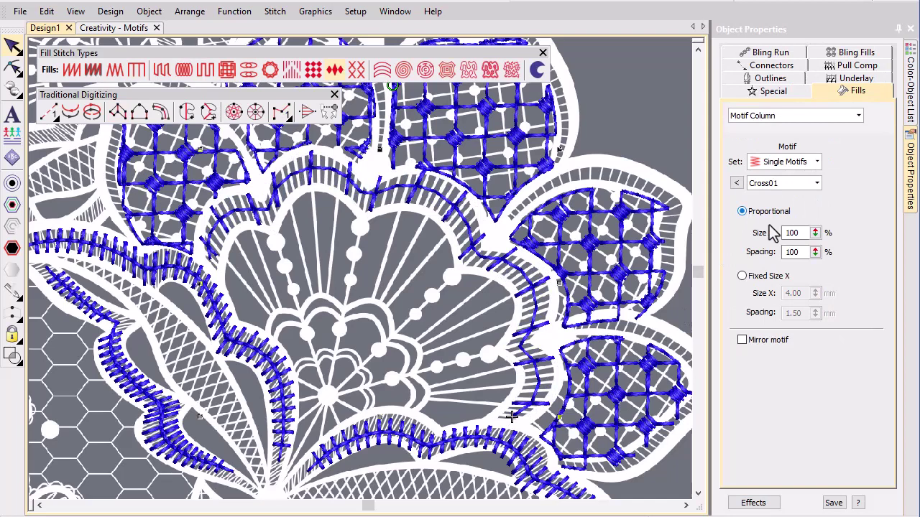
pyautogui.doubleClick(793, 232)
pyautogui.write('90')
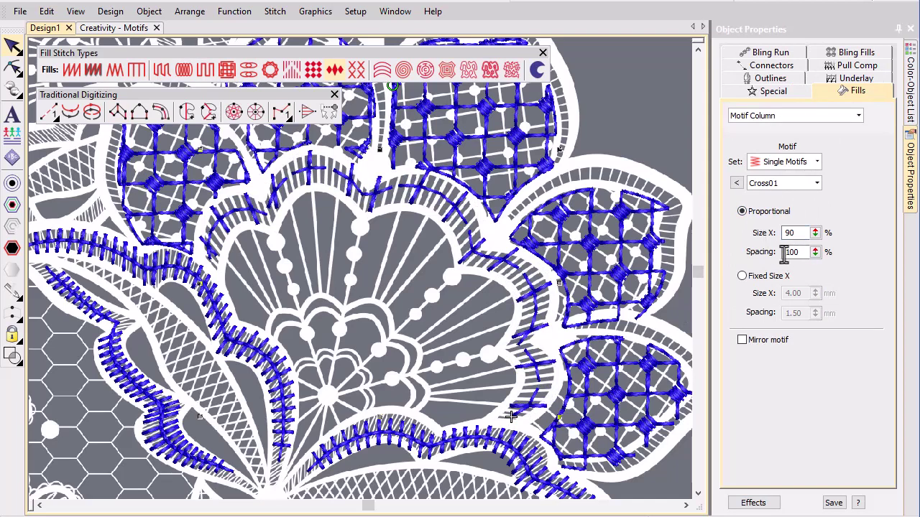
pyautogui.doubleClick(784, 252)
pyautogui.press('Return')
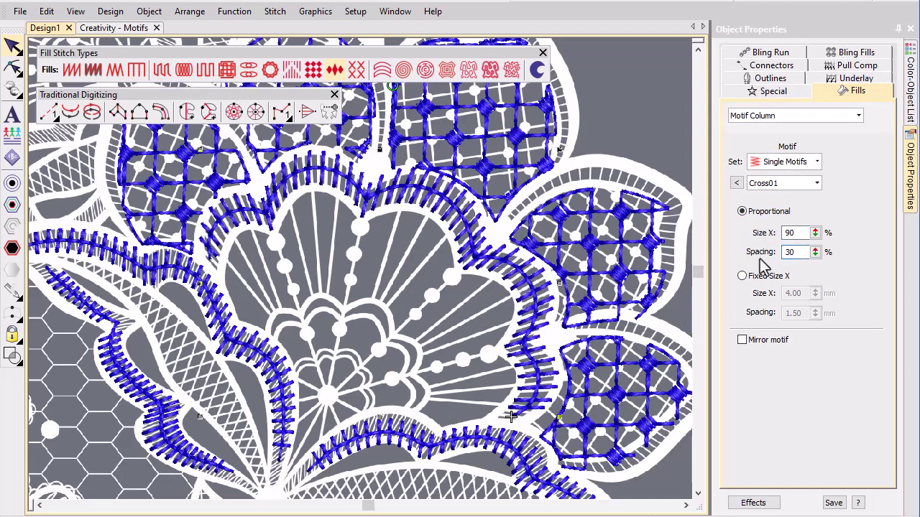
pyautogui.press('d')
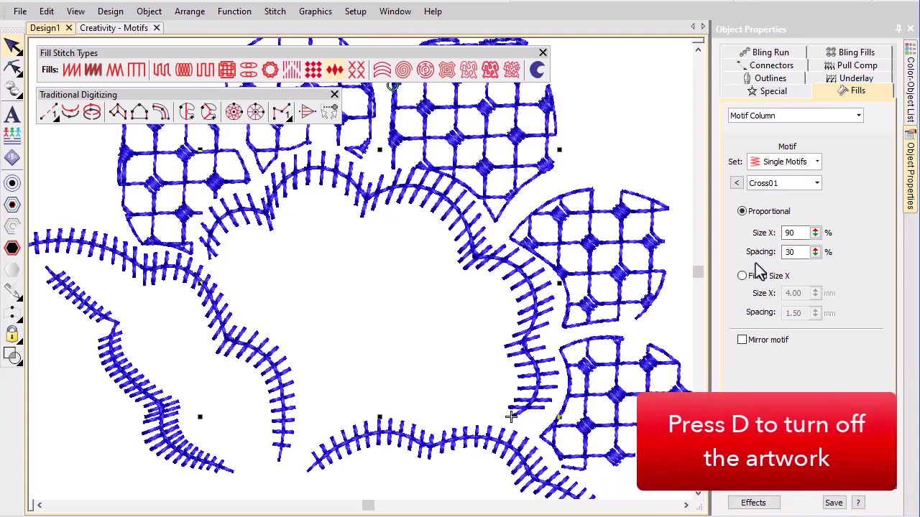
pyautogui.press('d')
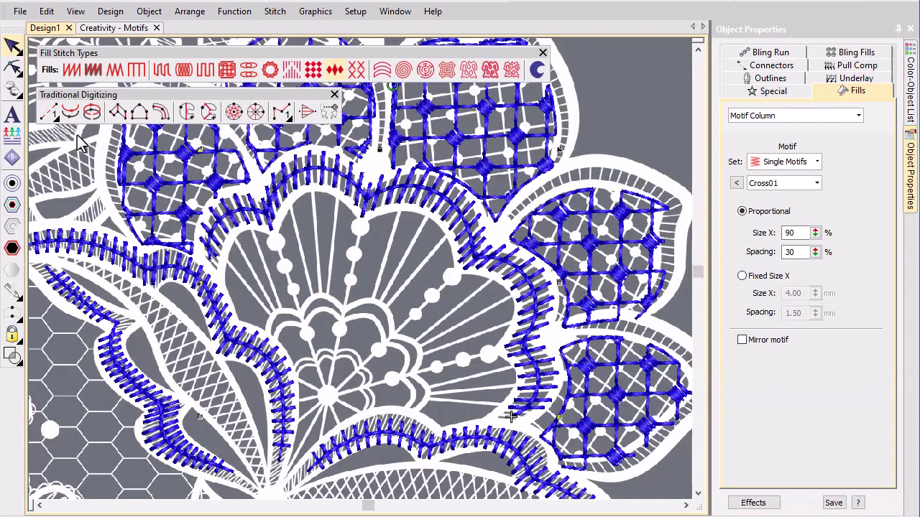
# - Digitize a Motif Run of Circle01 motifs along the leftmost beaded line, from its outer bead in to the flower's centre
pyautogui.moveTo(57, 122)
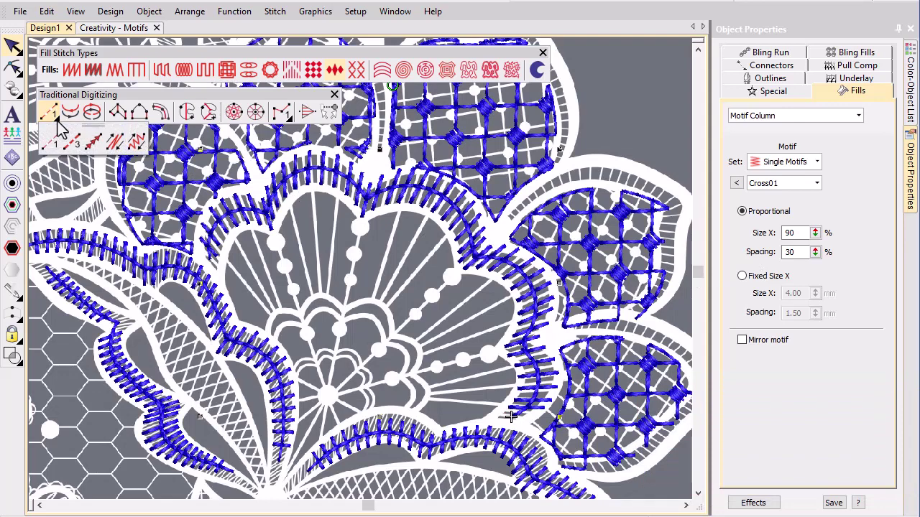
pyautogui.click(94, 143)
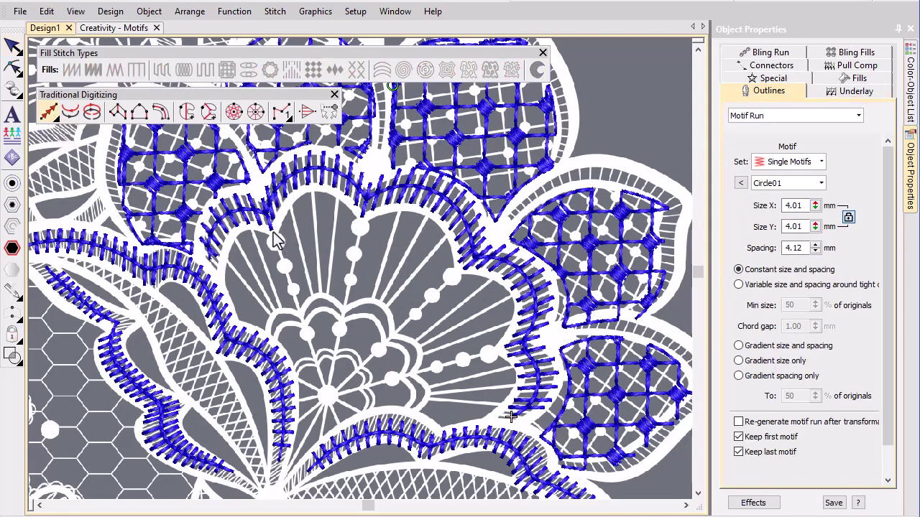
pyautogui.press('Return')
pyautogui.click(325, 391)
pyautogui.press('Return')
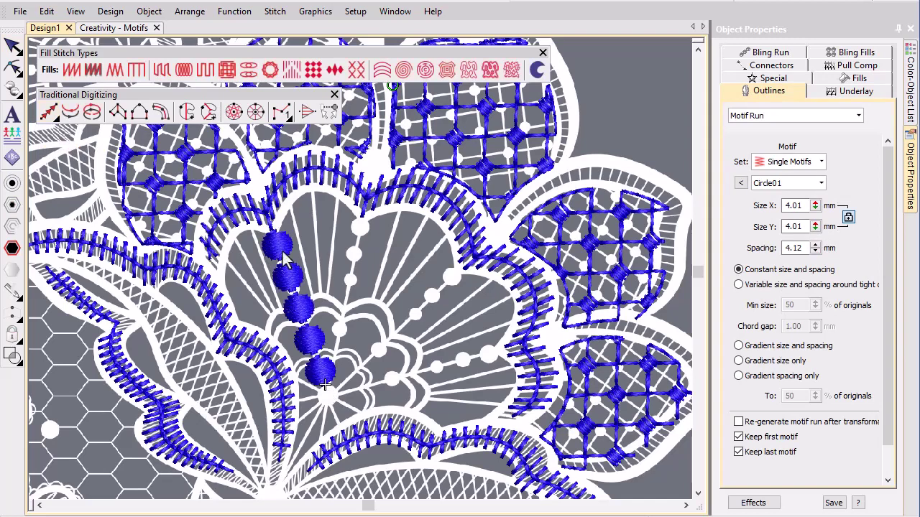
# - Set the beaded run's motif size to 3 mm and spacing to 5 mm, with gradient size and spacing
pyautogui.doubleClick(793, 205)
pyautogui.write('3')
pyautogui.press('Return')
pyautogui.doubleClick(795, 248)
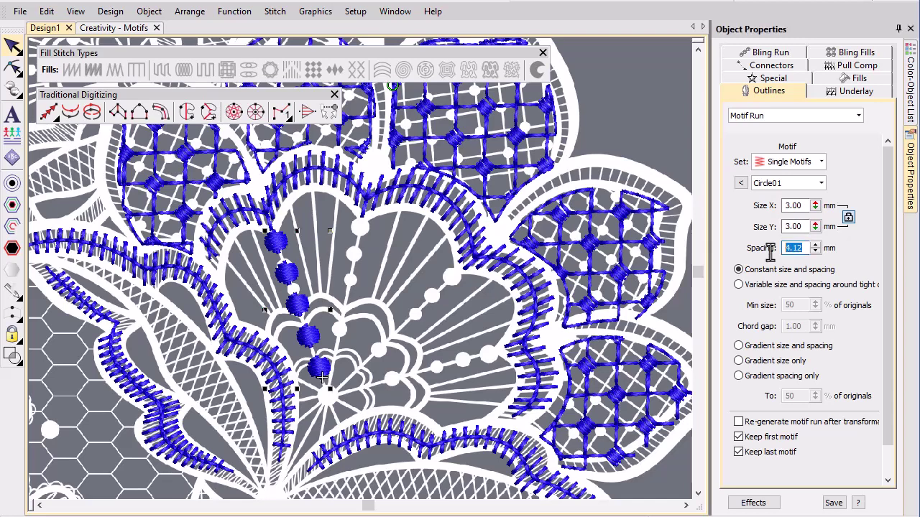
pyautogui.write('5')
pyautogui.press('Return')
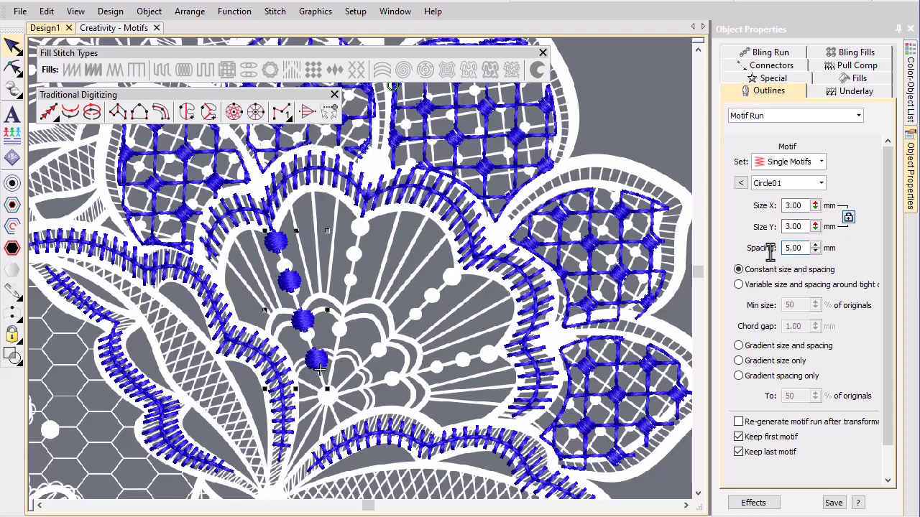
pyautogui.click(739, 346)
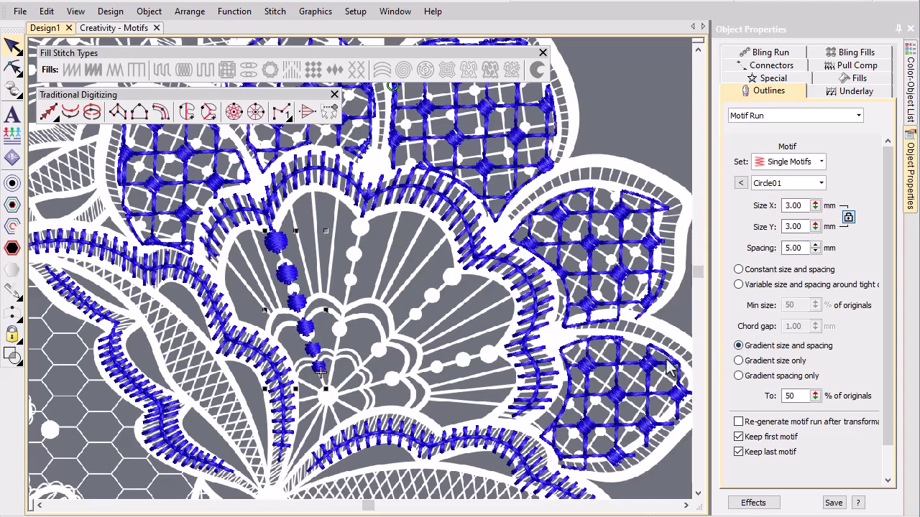
# - Digitize another Circle01 Motif Run with the same gradient settings along the second beaded line, ending at the flower's centre
pyautogui.click(148, 13)
pyautogui.click(148, 13)
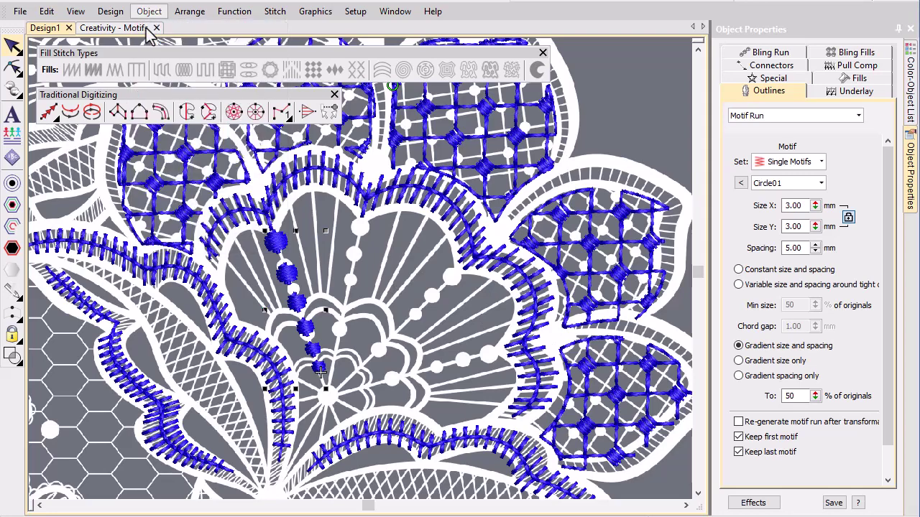
pyautogui.click(49, 111)
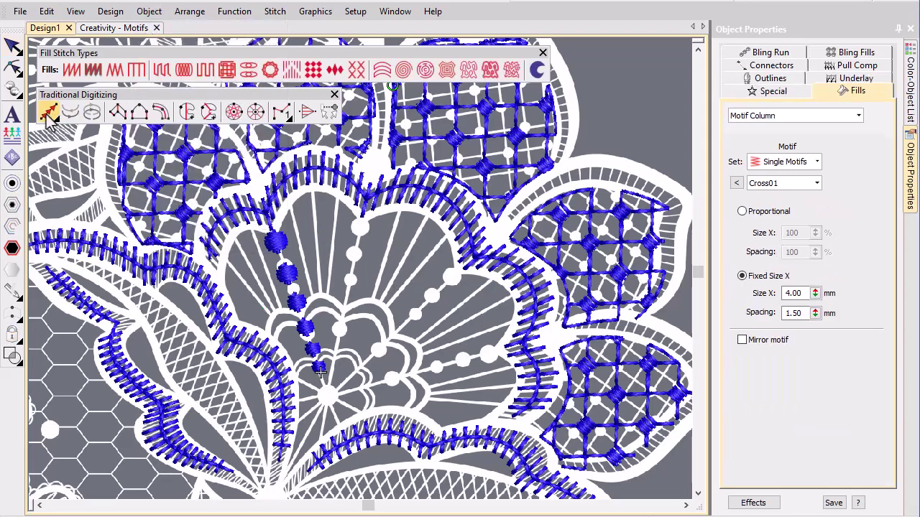
pyautogui.click(363, 225)
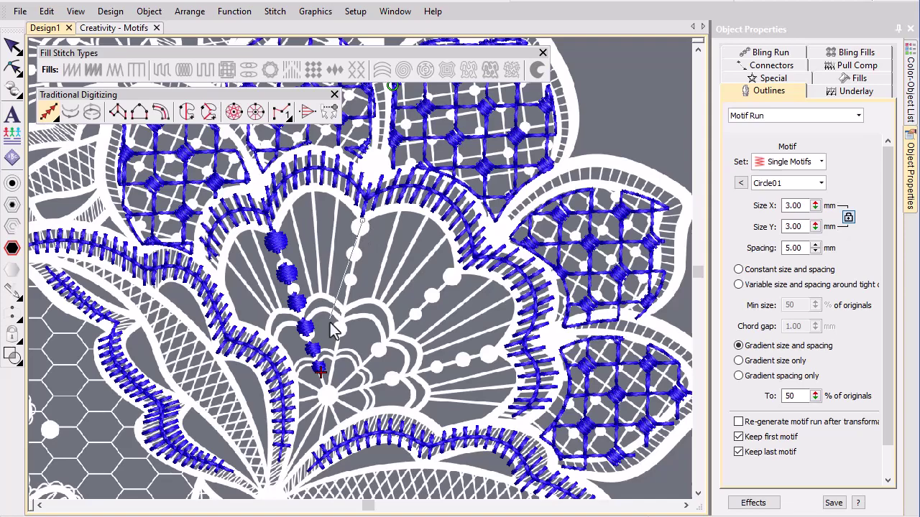
pyautogui.click(328, 385)
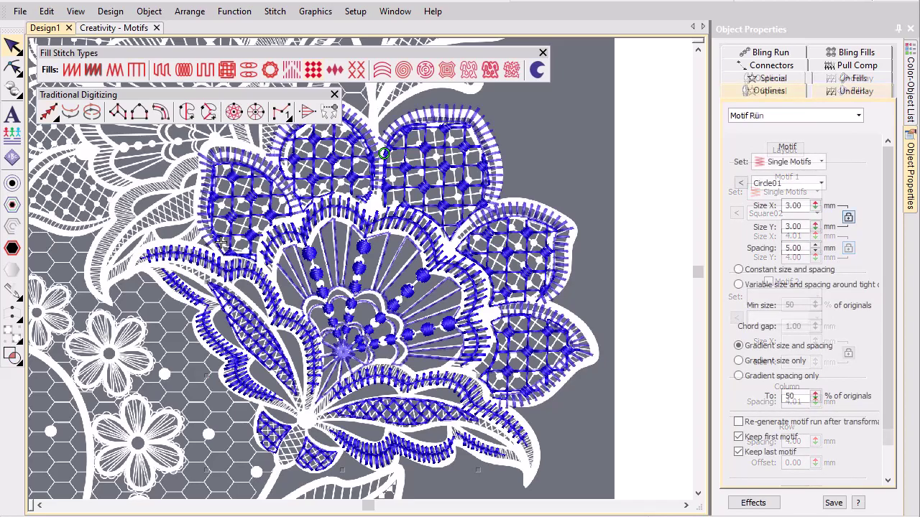
# - Digitize a 1 mm wide Column C satin border along the inner edge of the upper right petal's scalloped band
pyautogui.press('z')
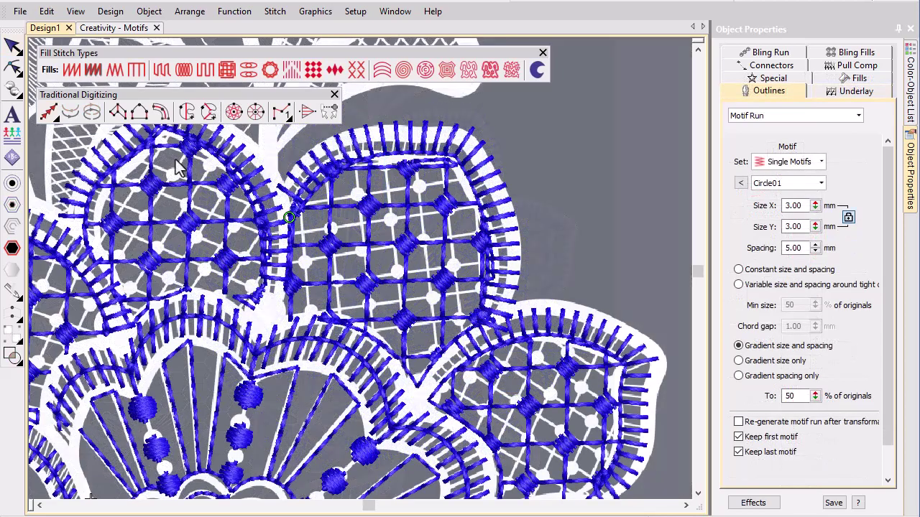
pyautogui.click(161, 113)
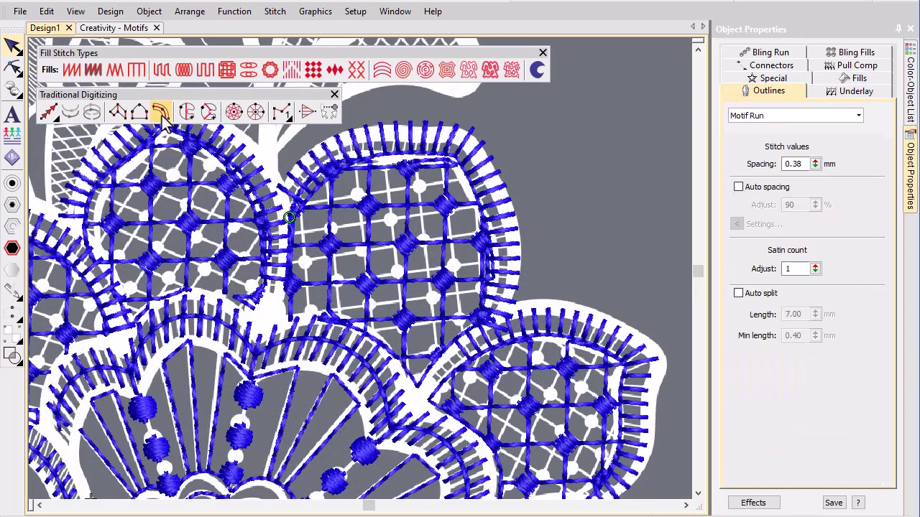
pyautogui.rightClick(345, 160)
pyautogui.click(400, 158)
pyautogui.rightClick(450, 160)
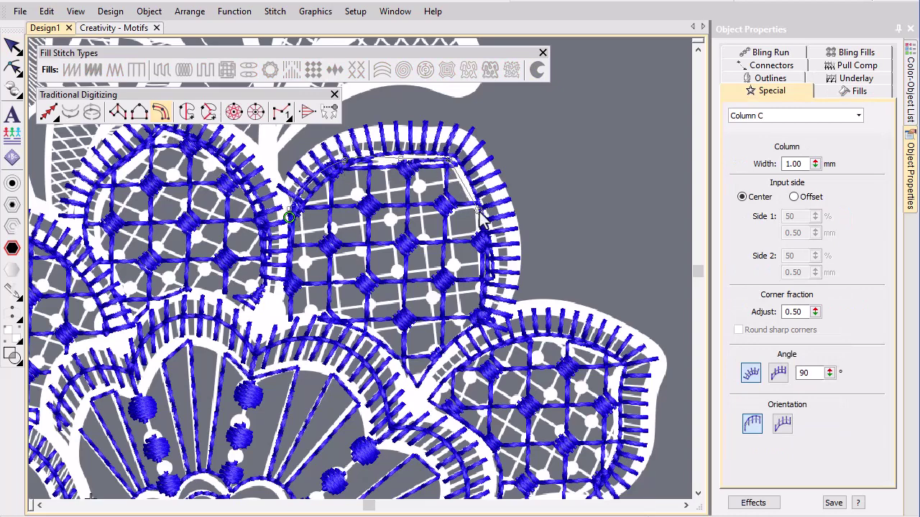
pyautogui.rightClick(478, 210)
pyautogui.rightClick(493, 262)
pyautogui.rightClick(486, 323)
pyautogui.press('Return')
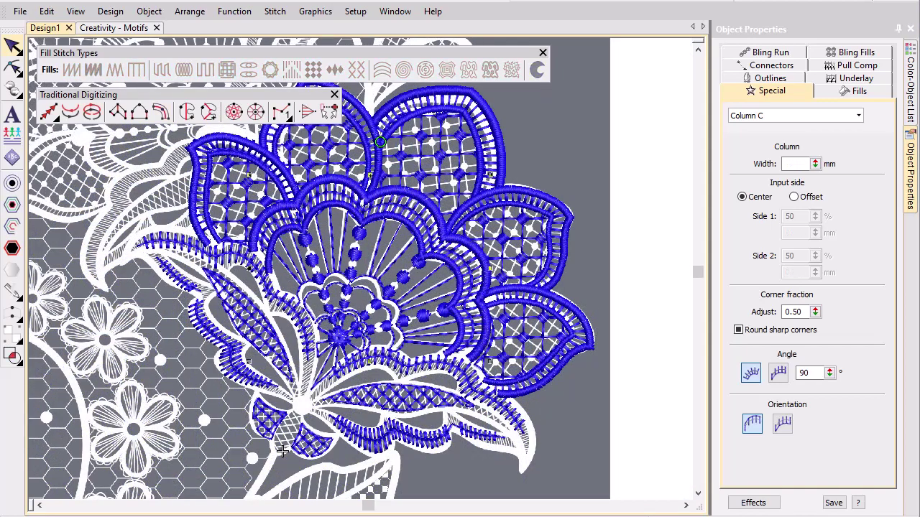
pyautogui.click(283, 452)
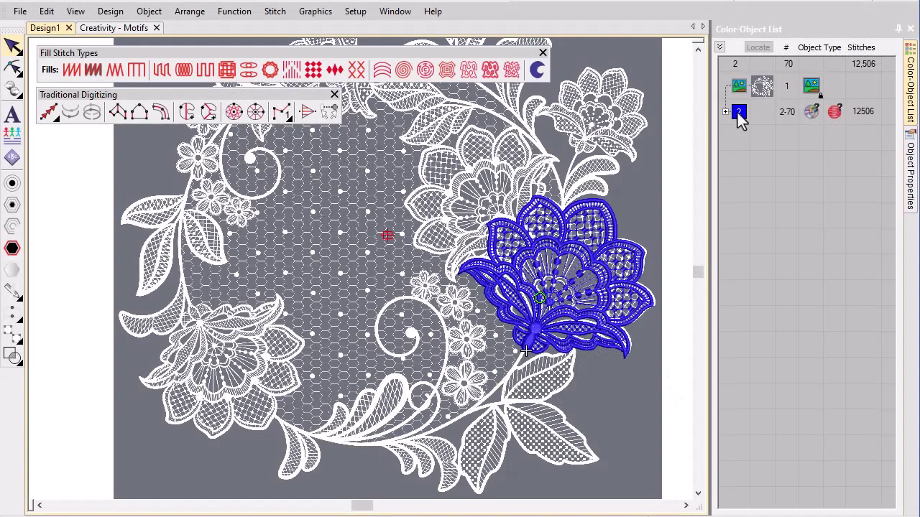
# - Select all the blue embroidery objects of the completed flower and group them
pyautogui.doubleClick(737, 114)
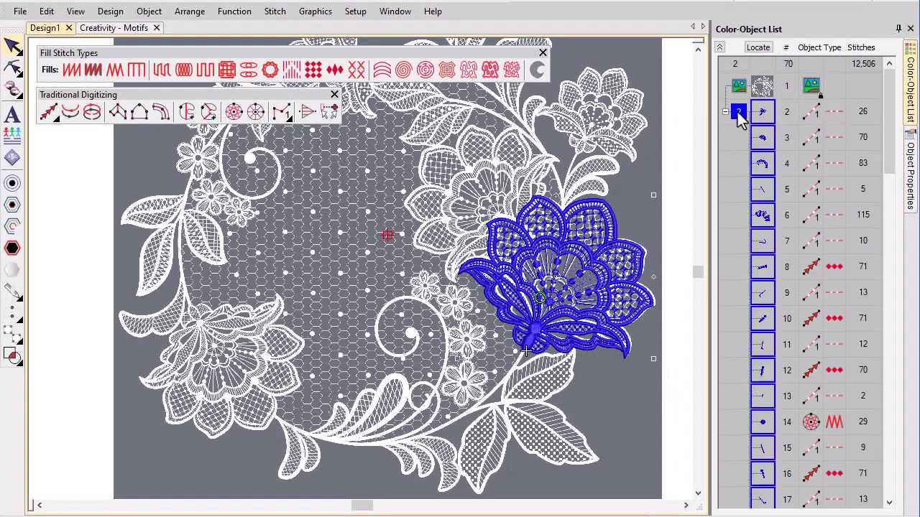
pyautogui.rightClick(739, 112)
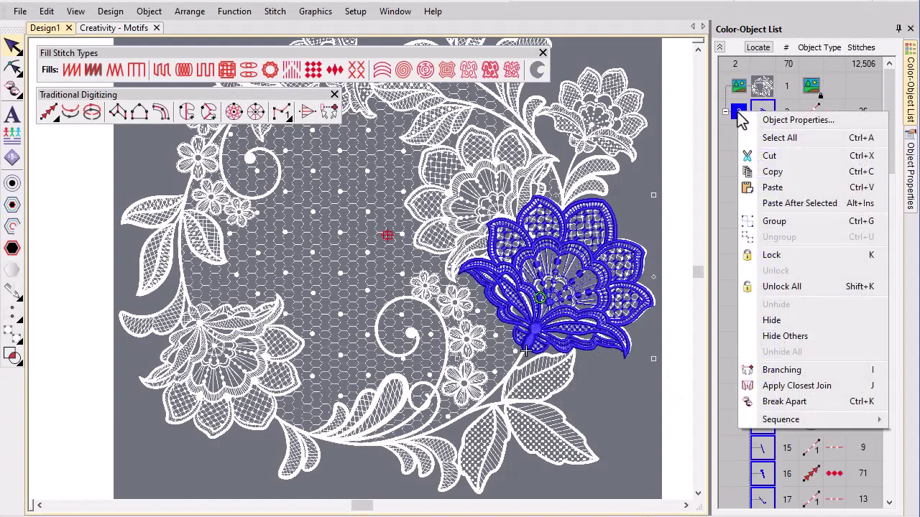
pyautogui.click(776, 220)
# - Duplicate the grouped flower and place the copy over the artwork's lower-left flower, rotated to match its downward direction
pyautogui.click(54, 12)
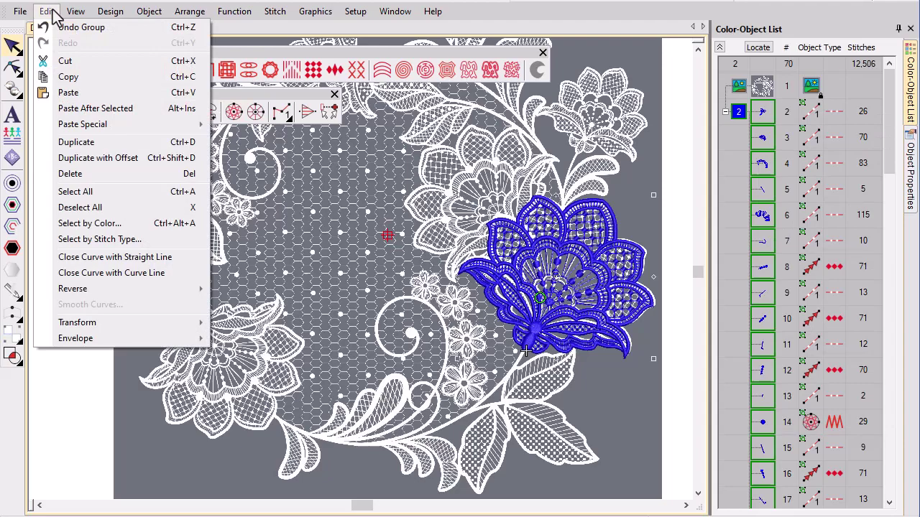
pyautogui.click(86, 136)
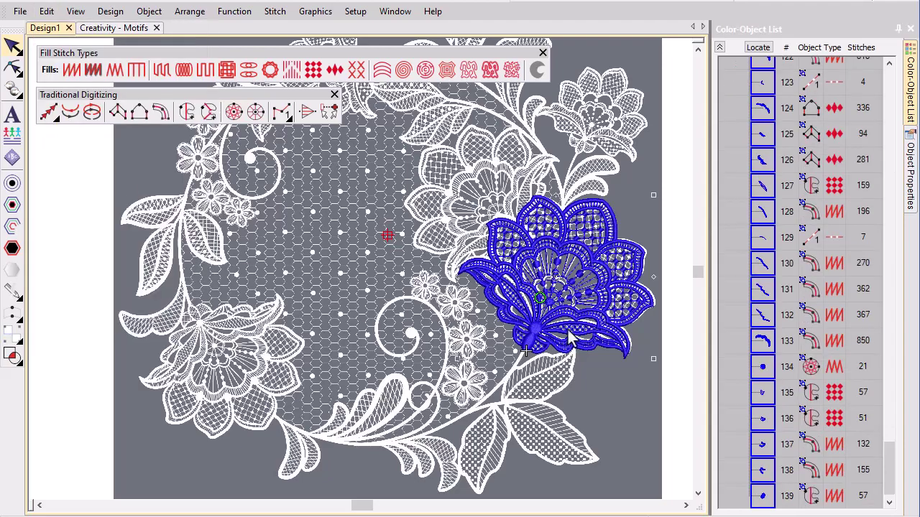
pyautogui.moveTo(575, 334); pyautogui.dragTo(272, 374)
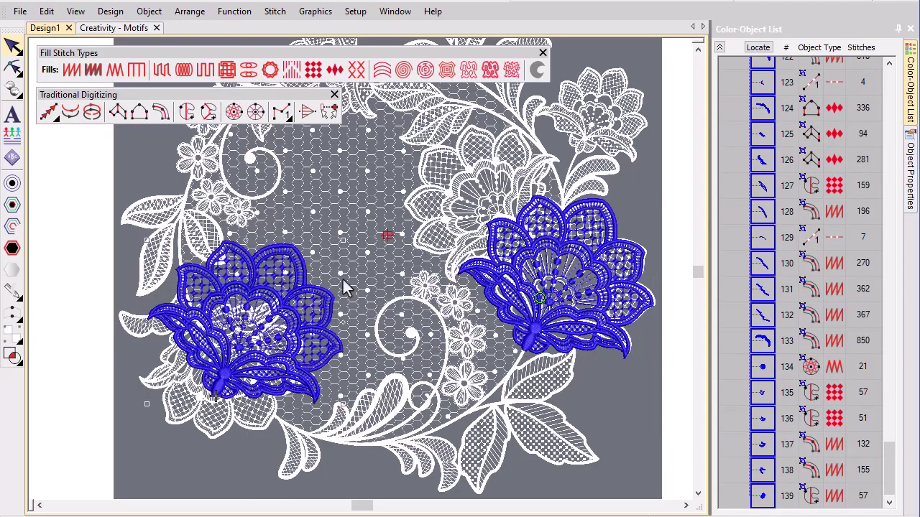
pyautogui.moveTo(341, 241); pyautogui.dragTo(222, 460)
pyautogui.moveTo(263, 322); pyautogui.dragTo(264, 393)
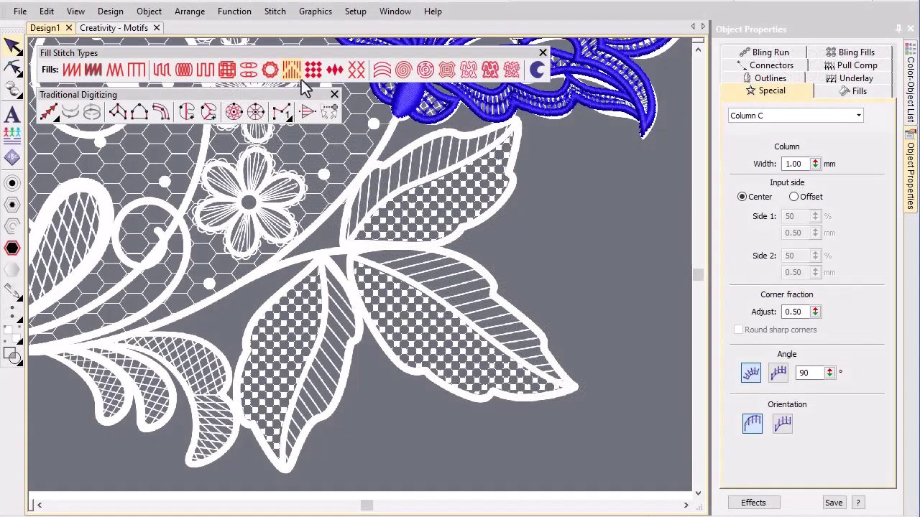
# - Fill both halves of the uppermost leaf below the flower, using a Complex Fill with the 4.01 mm Kite01 motif for the dotted half
pyautogui.click(308, 74)
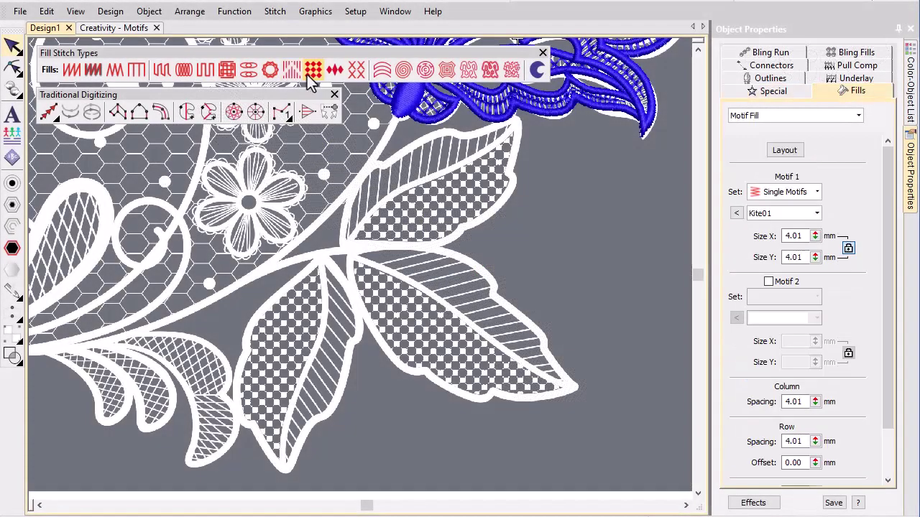
pyautogui.click(185, 116)
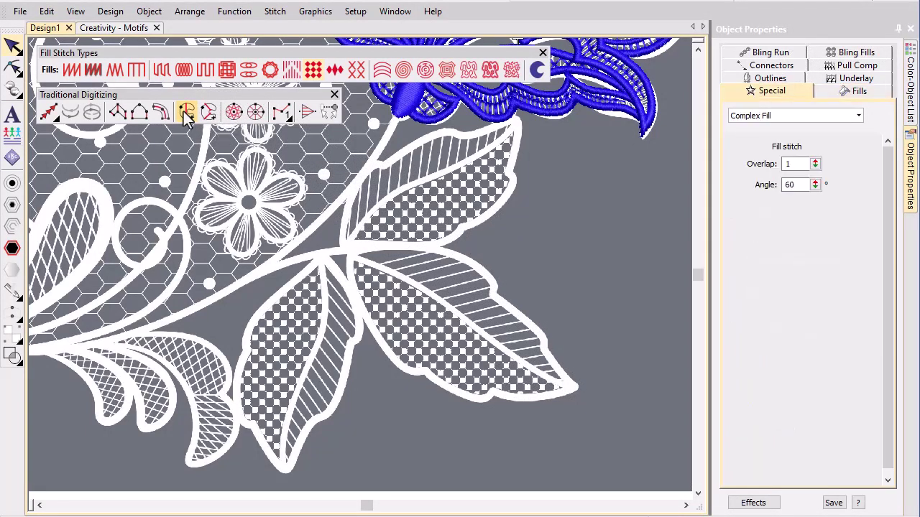
pyautogui.click(342, 236)
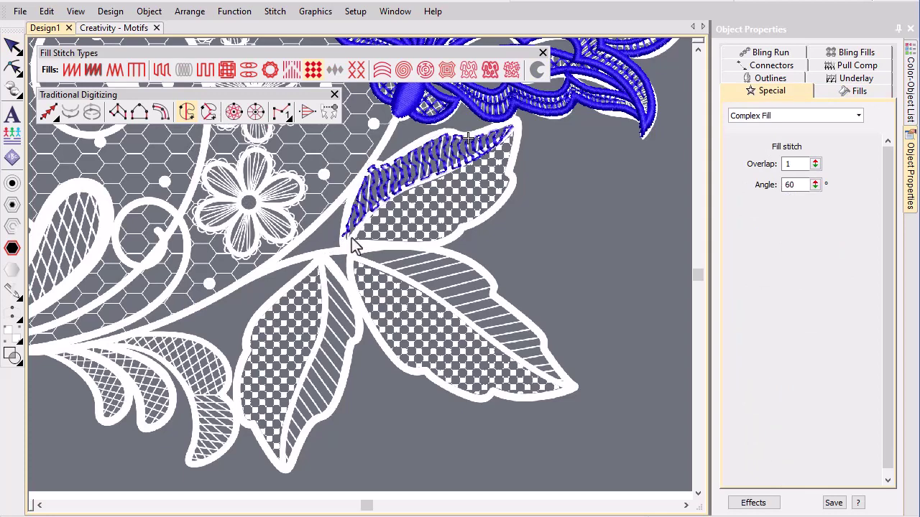
pyautogui.click(335, 70)
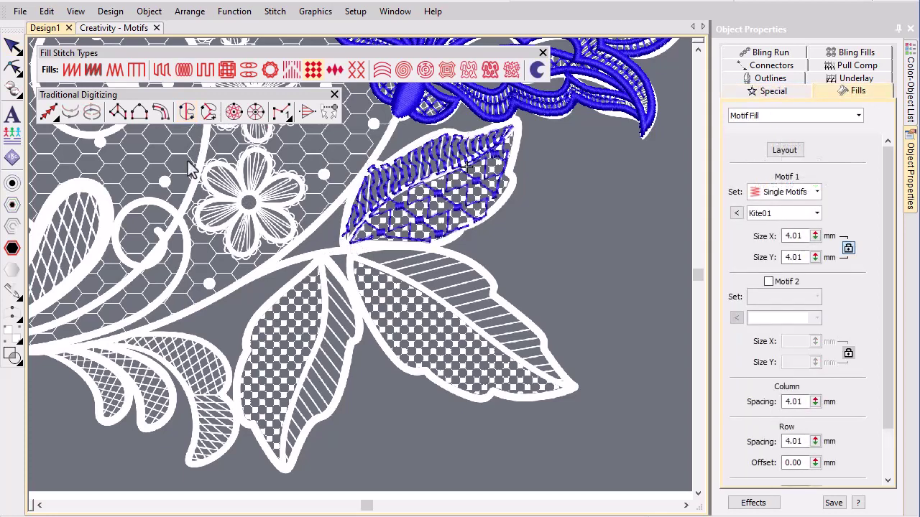
# - Digitize a 1 mm wide Column C along the same leaf's central vein, from its base towards the tip
pyautogui.click(161, 115)
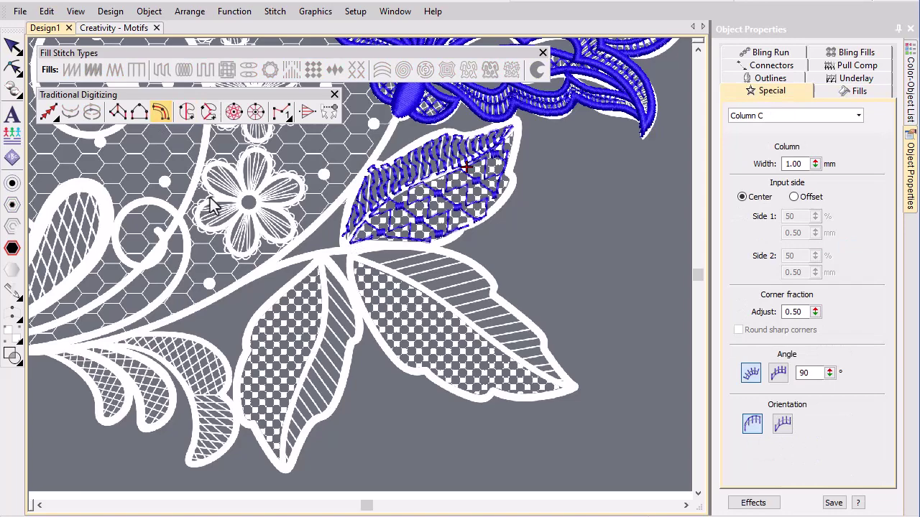
pyautogui.click(346, 242)
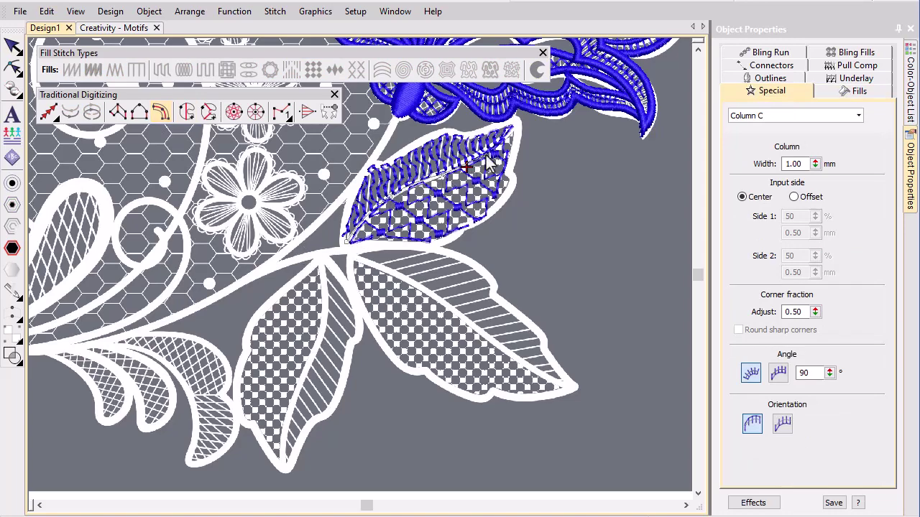
pyautogui.press('Return')
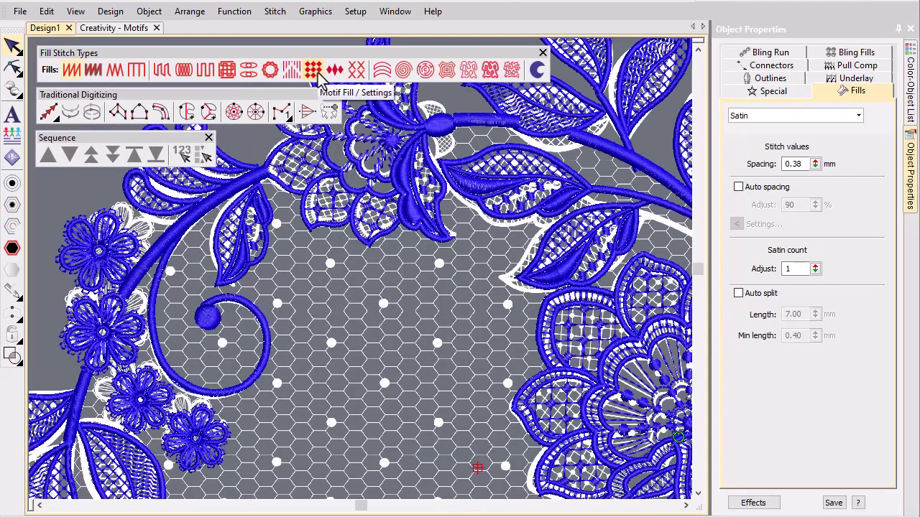
# - Fill the hexagonal mesh with a Complex Fill using motif 653, Size X 8 mm, column spacing 8 mm, row spacing 15.25 mm and offset 8.25 mm
pyautogui.click(314, 73)
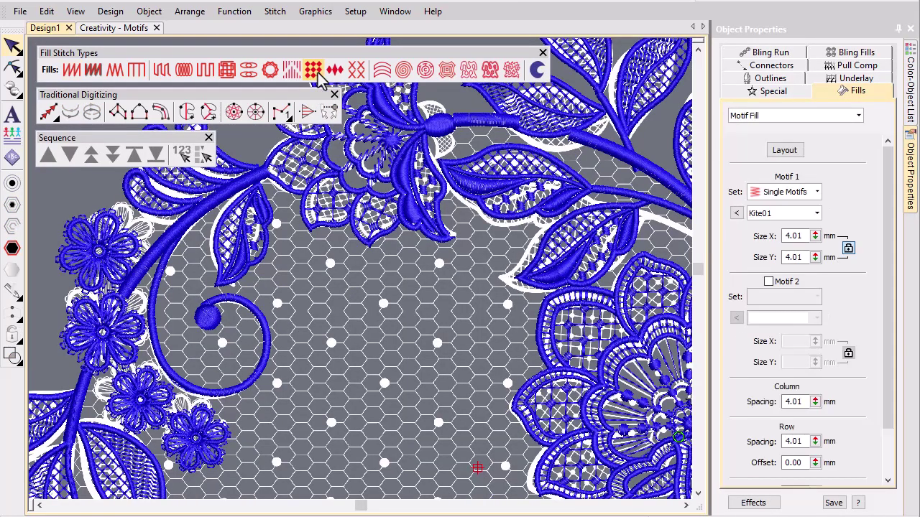
pyautogui.click(186, 112)
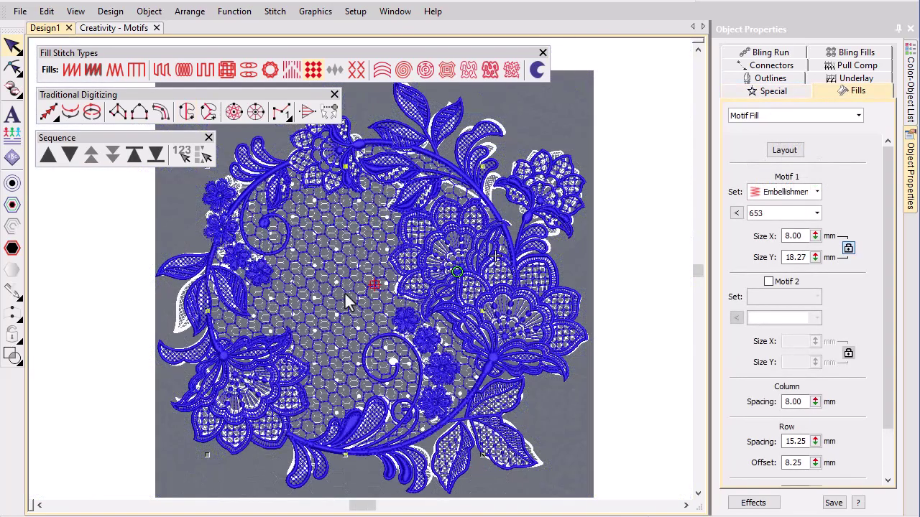
pyautogui.press('d')
pyautogui.press('d')
# - Select the three mesh motif fills together and move them to the start of the stitching sequence
pyautogui.click(913, 122)
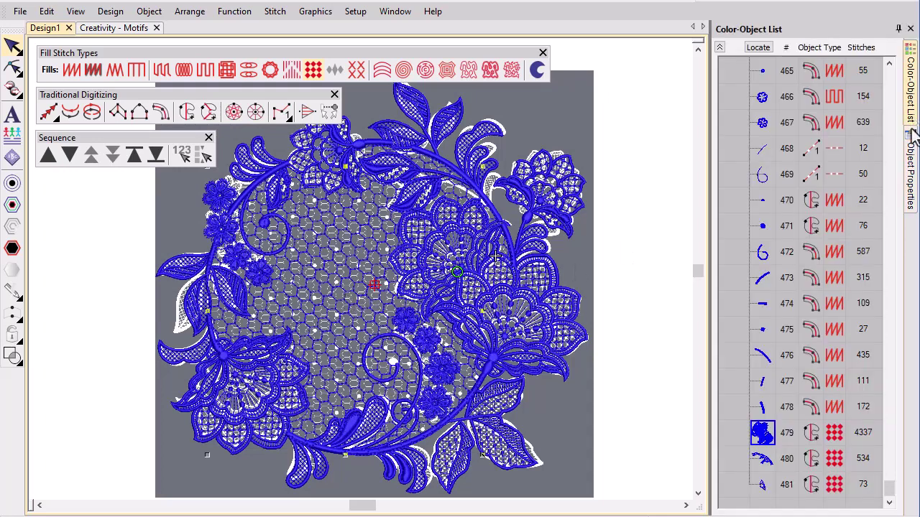
pyautogui.keyDown('ctrl'); pyautogui.click(764, 464); pyautogui.keyUp('ctrl')
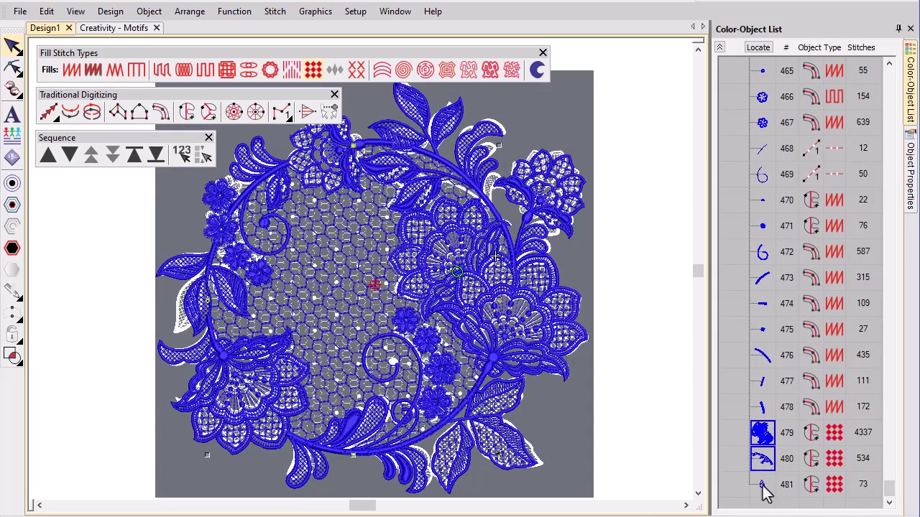
pyautogui.keyDown('ctrl'); pyautogui.click(763, 486); pyautogui.keyUp('ctrl')
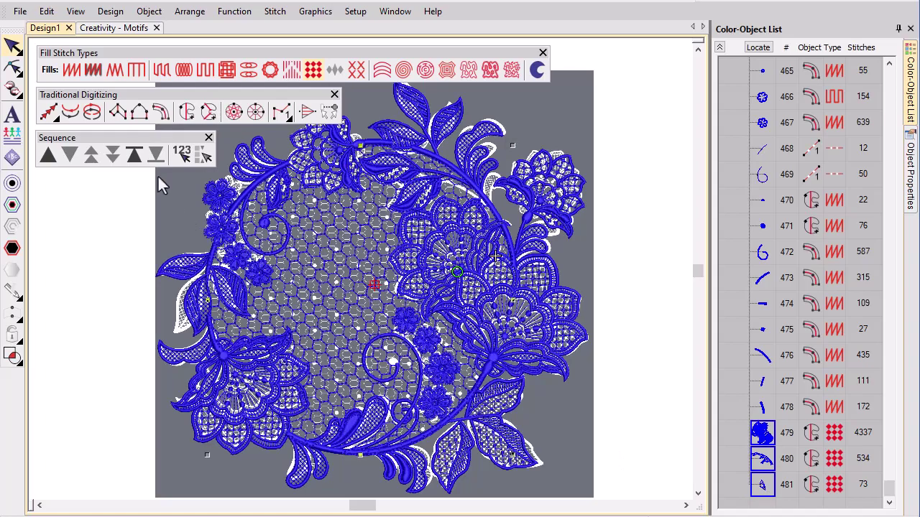
pyautogui.click(136, 154)
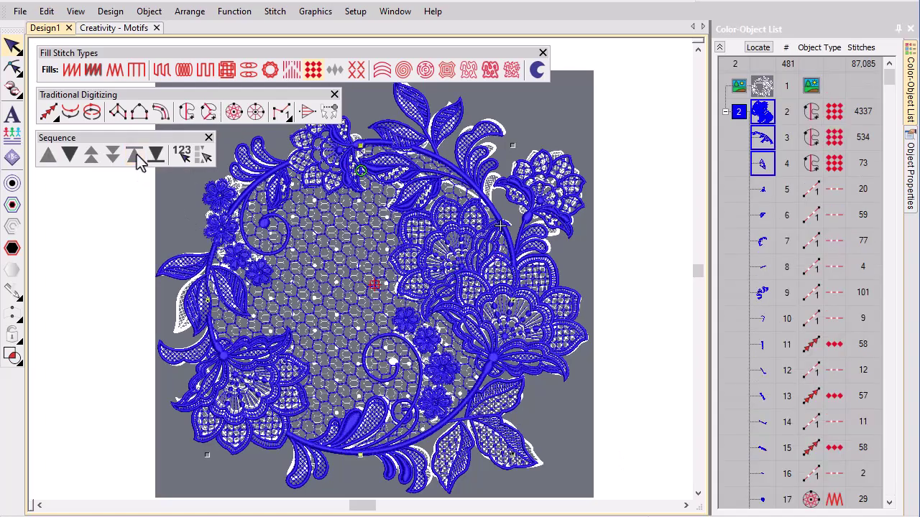